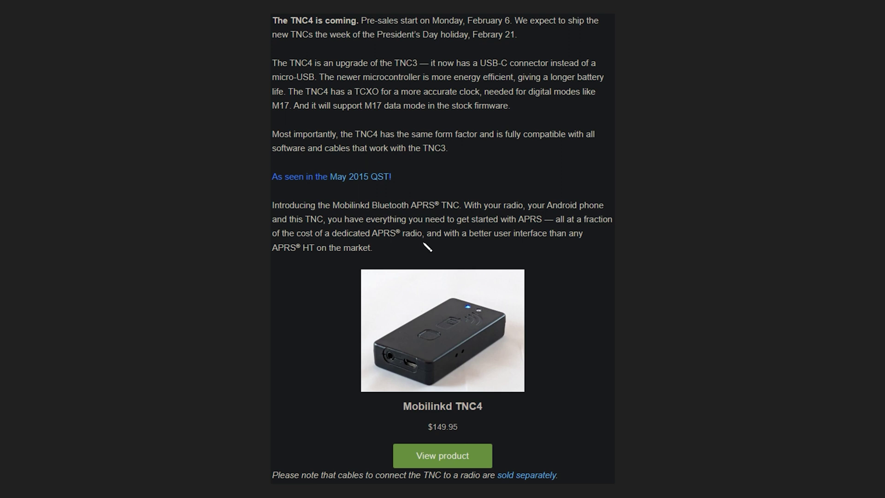
# Circle the TNC4 photo and its $149.95 price in red, then advance to the affordability slide.
pyautogui.moveTo(424, 256)
pyautogui.mouseDown()
pyautogui.moveTo(340, 279)
pyautogui.moveTo(347, 395)
pyautogui.moveTo(489, 445)
pyautogui.moveTo(574, 357)
pyautogui.moveTo(493, 249)
pyautogui.moveTo(429, 254)
pyautogui.mouseUp()
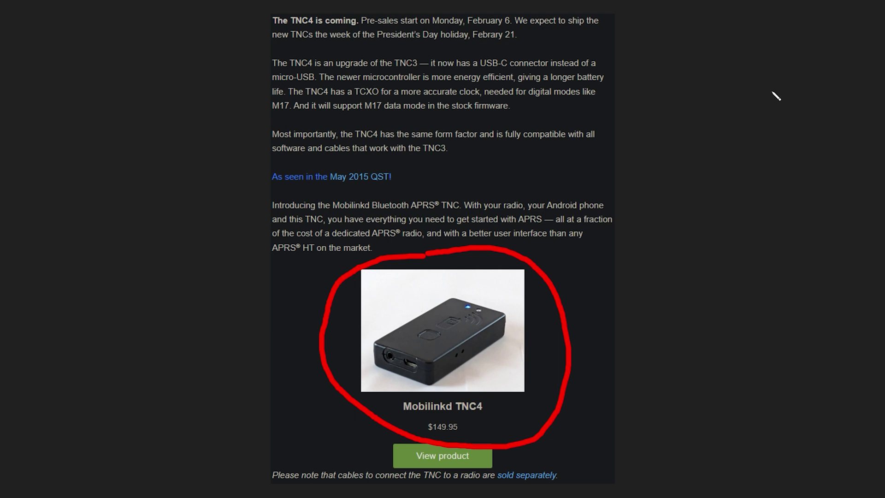
pyautogui.press('Right')
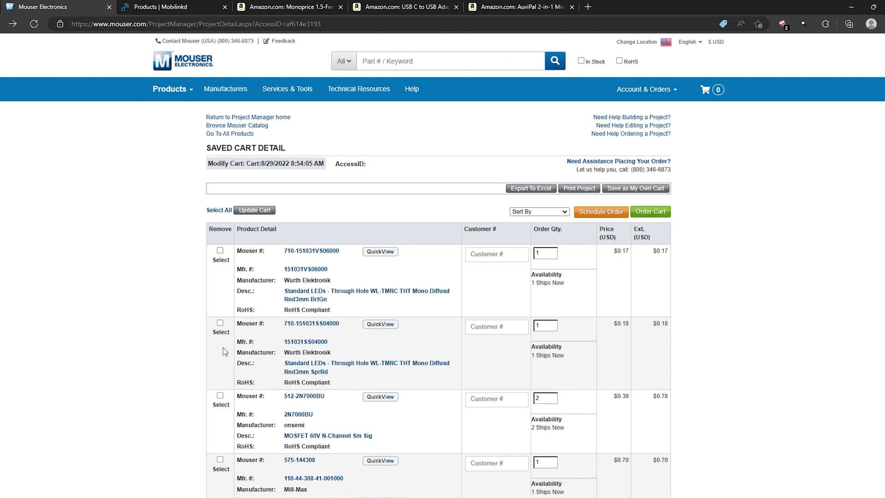
pyautogui.scroll(-6, 217, 345)
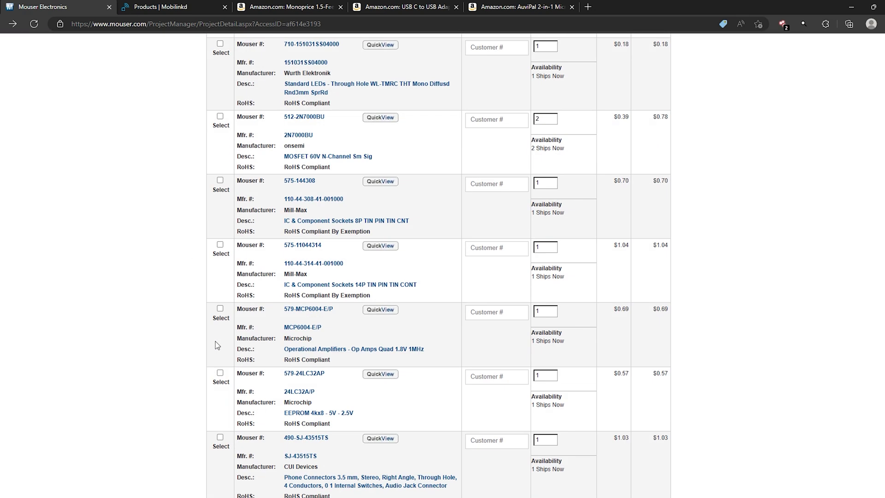
pyautogui.scroll(-6, 215, 342)
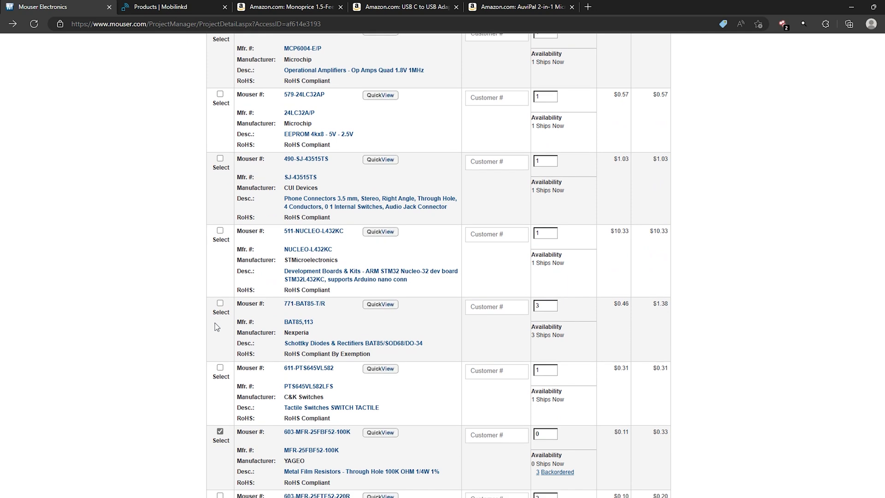
pyautogui.scroll(-5, 217, 327)
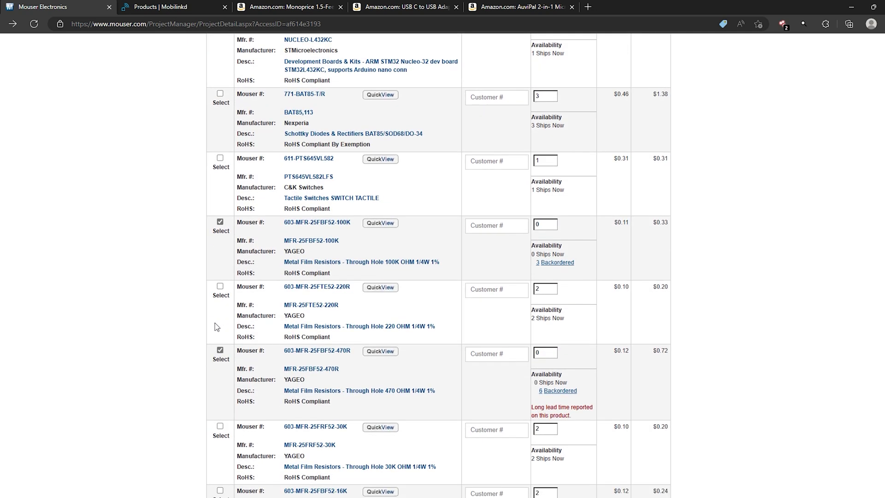
pyautogui.scroll(-8, 217, 328)
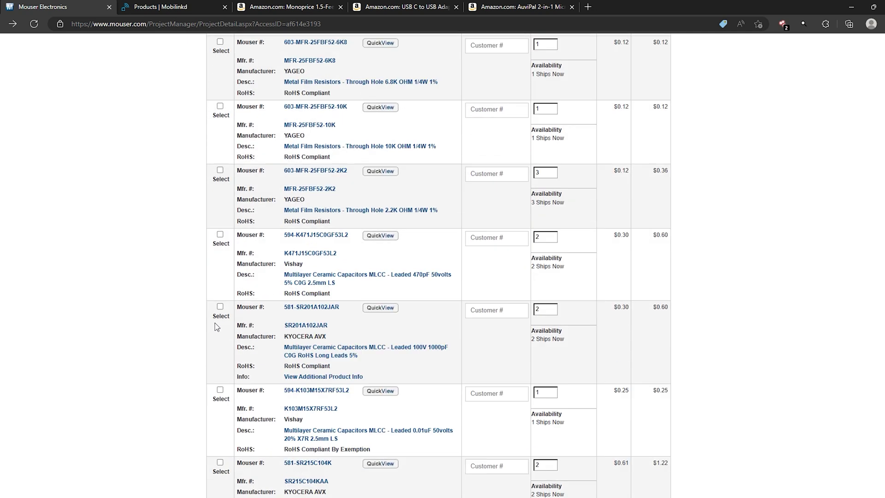
pyautogui.scroll(-2, 216, 326)
pyautogui.scroll(7, 217, 326)
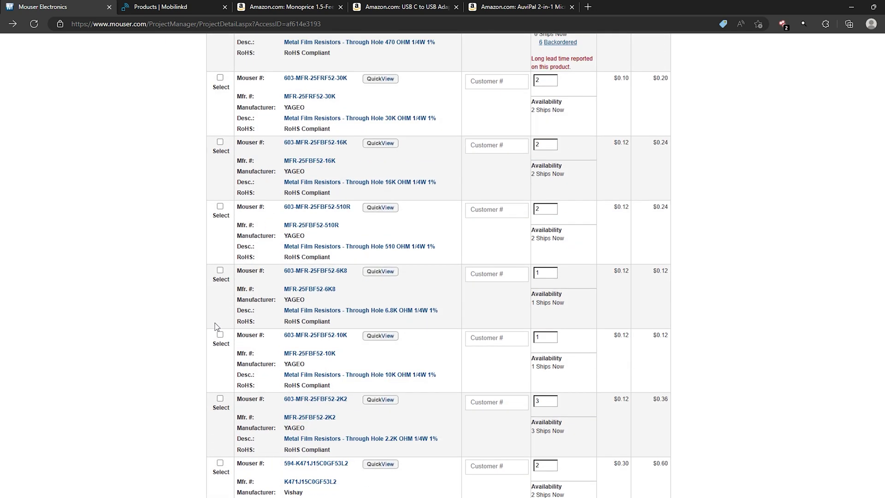
pyautogui.scroll(9, 215, 325)
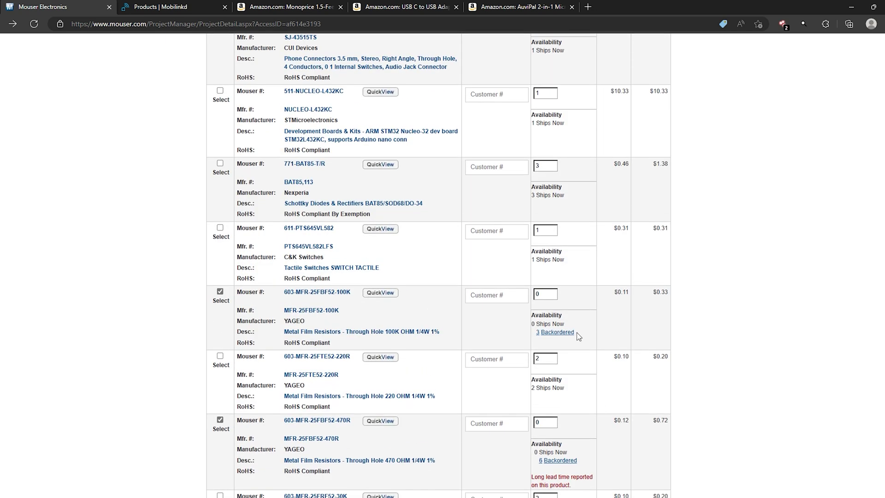
pyautogui.moveTo(576, 333); pyautogui.dragTo(548, 338)
pyautogui.scroll(-5, 576, 368)
pyautogui.moveTo(583, 257); pyautogui.dragTo(550, 259)
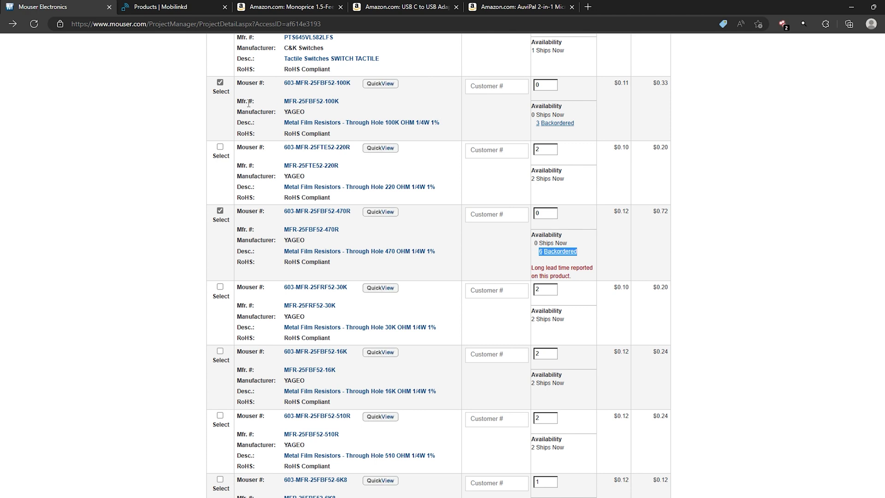
pyautogui.click(175, 95)
pyautogui.scroll(1, 342, 92)
pyautogui.scroll(1, 342, 95)
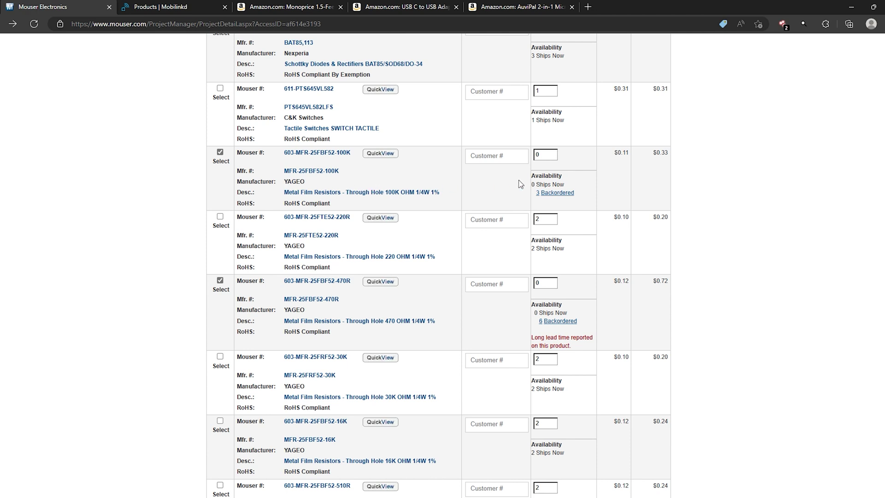
pyautogui.moveTo(534, 198); pyautogui.dragTo(543, 198)
pyautogui.click(546, 158)
pyautogui.click(540, 165)
pyautogui.middleClick(345, 197)
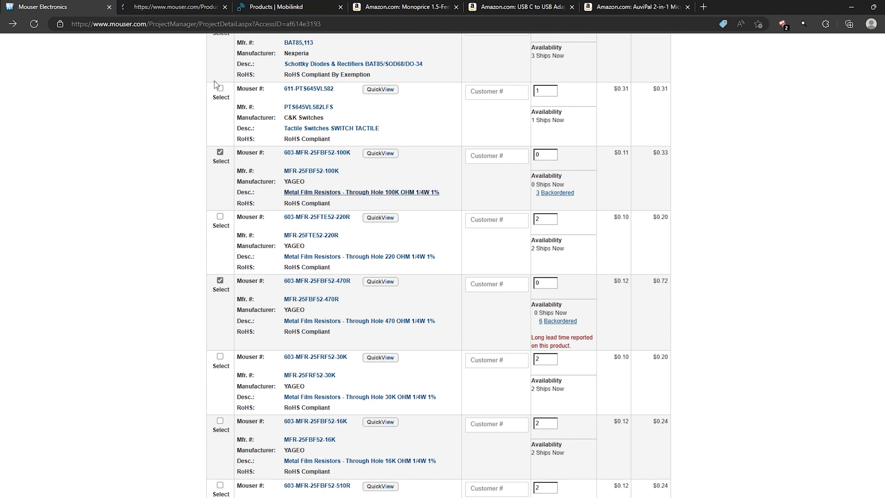
# On the 100K resistor page, match 100 kOhms, 250 mW, the same temperature coefficient and 1 % tolerance.
pyautogui.click(151, 6)
pyautogui.scroll(-2, 118, 269)
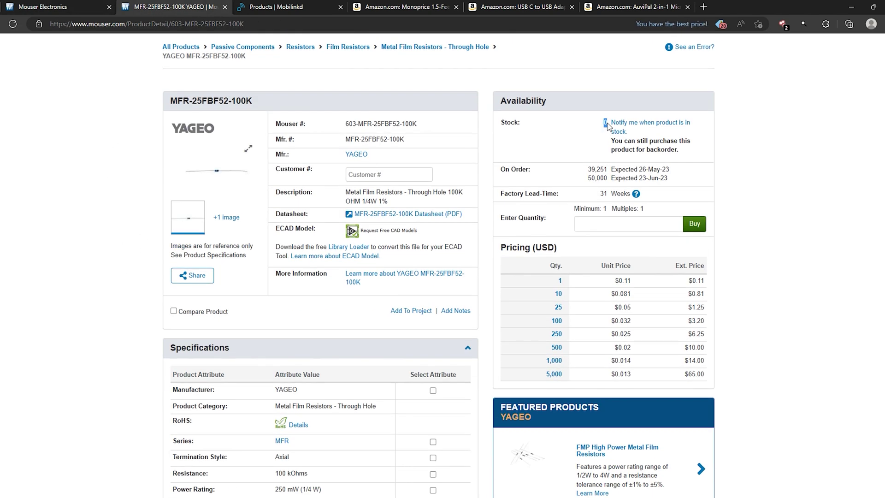
pyautogui.scroll(-2, 148, 233)
pyautogui.scroll(-3, 149, 233)
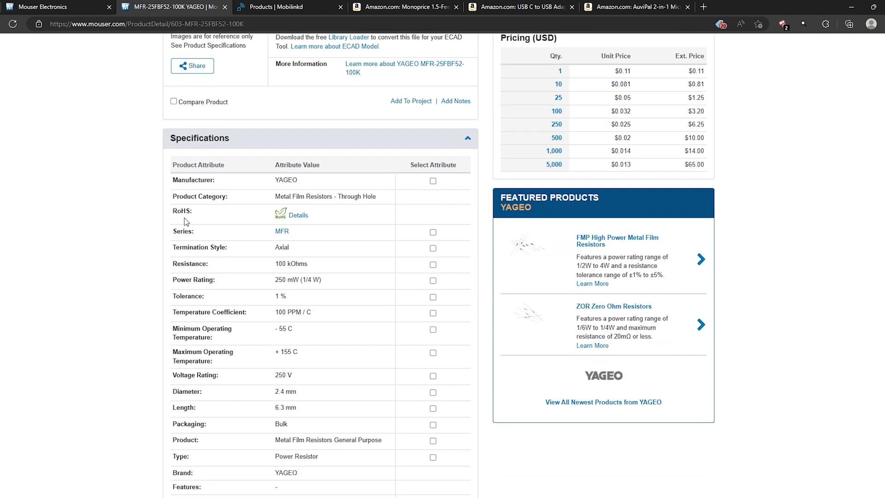
pyautogui.scroll(-2, 332, 243)
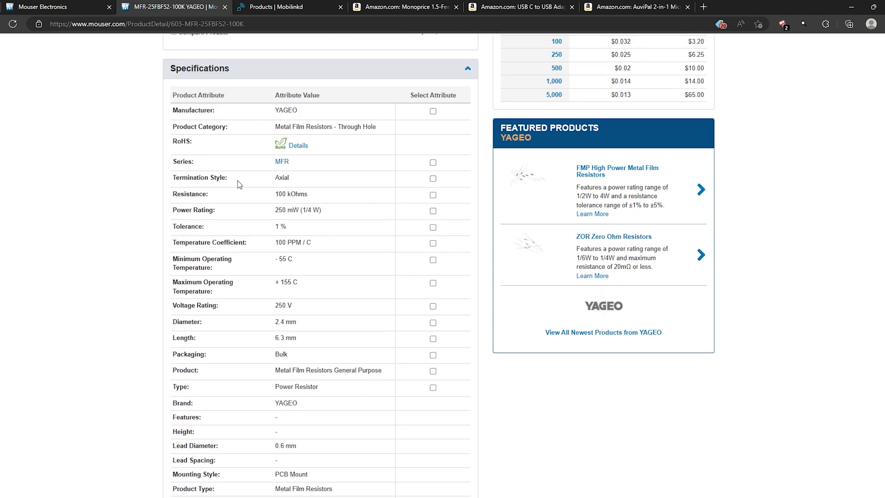
pyautogui.click(433, 195)
pyautogui.click(433, 251)
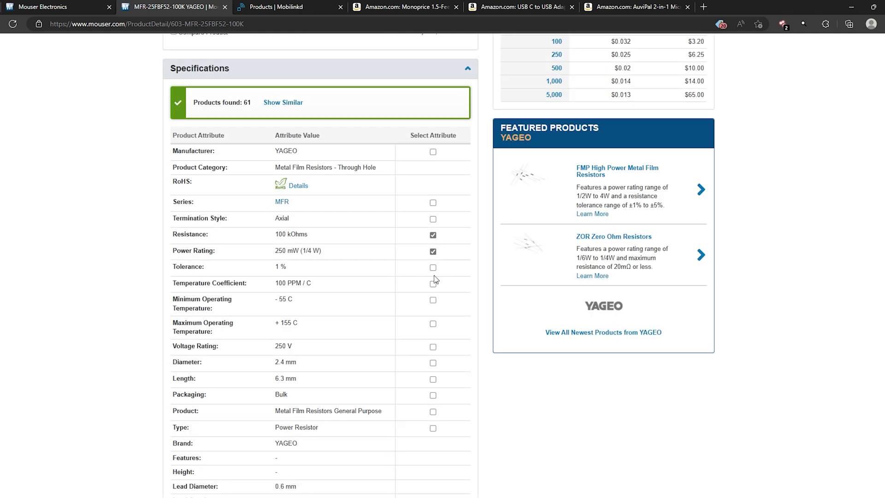
pyautogui.click(433, 284)
pyautogui.click(433, 268)
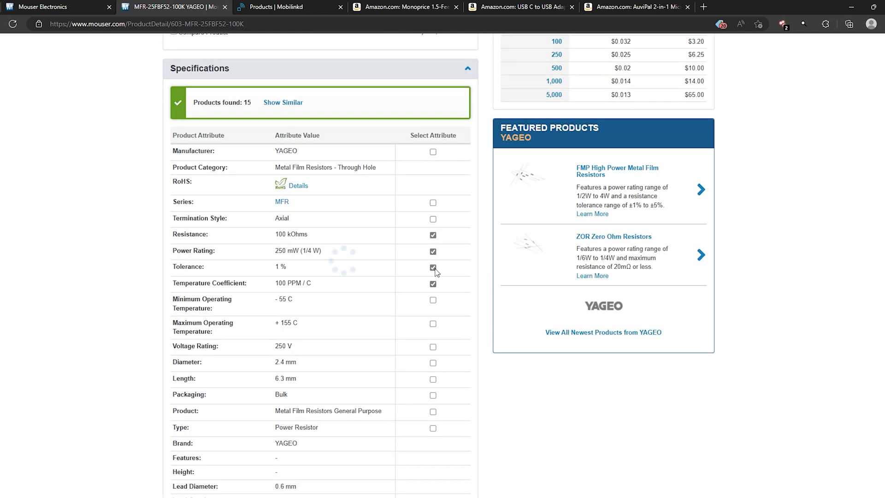
# Also require -55 C to +155 C, 250 V, 2.4 × 6.3 mm, Power Resistor type and axial termination.
pyautogui.click(433, 301)
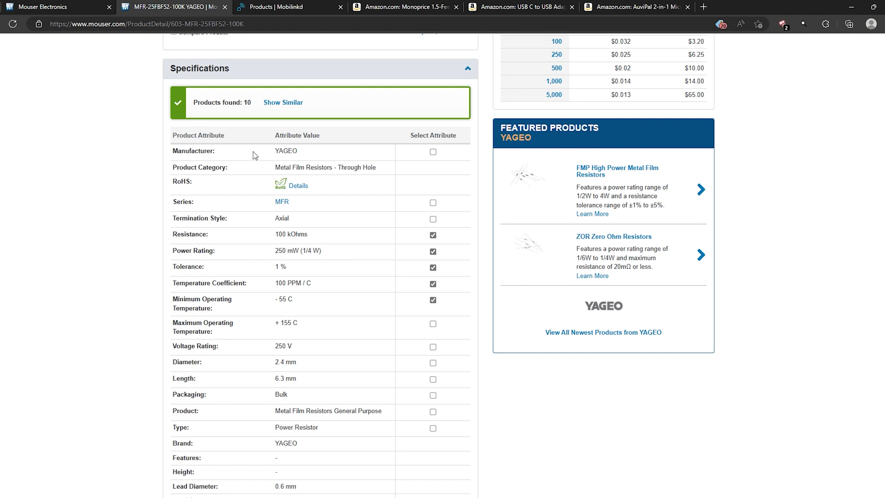
pyautogui.click(433, 324)
pyautogui.click(433, 347)
pyautogui.click(433, 363)
pyautogui.click(433, 380)
pyautogui.click(433, 395)
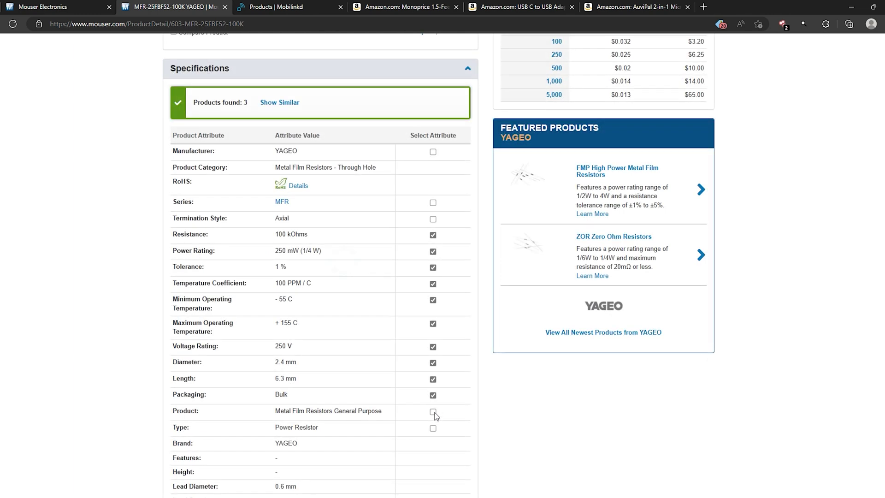
pyautogui.click(433, 411)
pyautogui.click(433, 422)
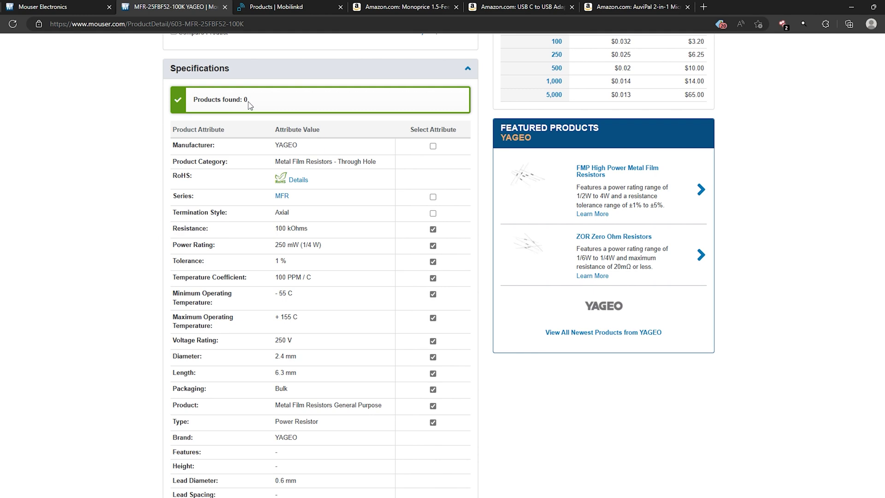
pyautogui.click(433, 405)
pyautogui.click(432, 389)
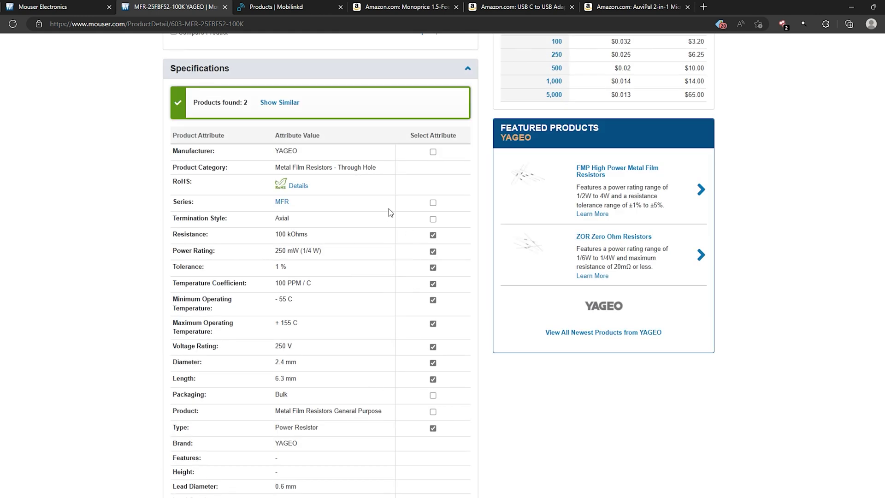
pyautogui.click(432, 219)
# List the two similar YAGEO 100K resistors, then return to the saved project cart.
pyautogui.click(280, 103)
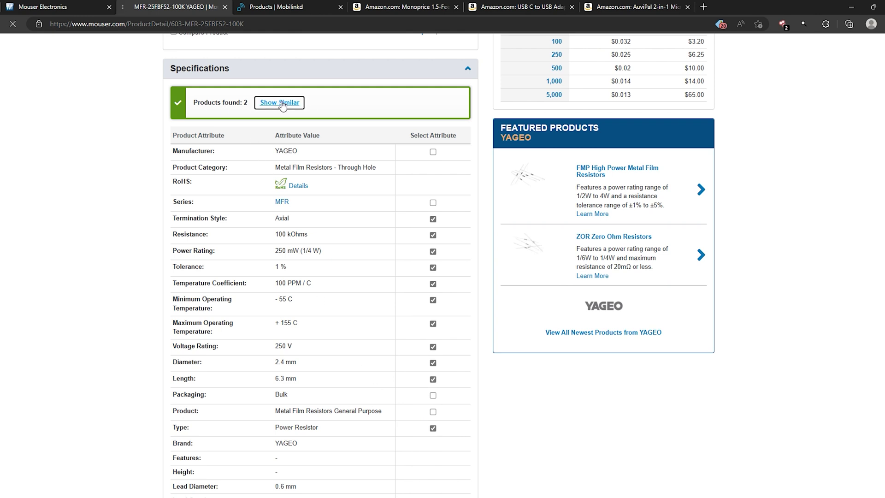
pyautogui.scroll(-7, 276, 291)
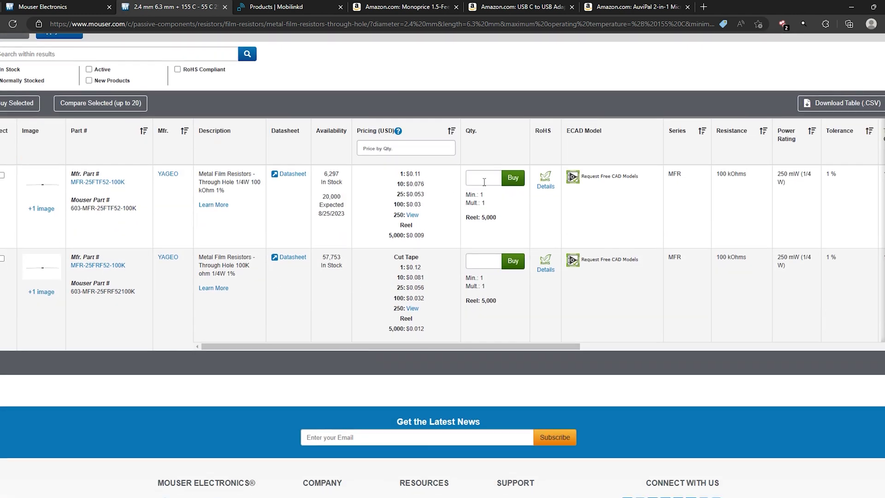
pyautogui.click(77, 3)
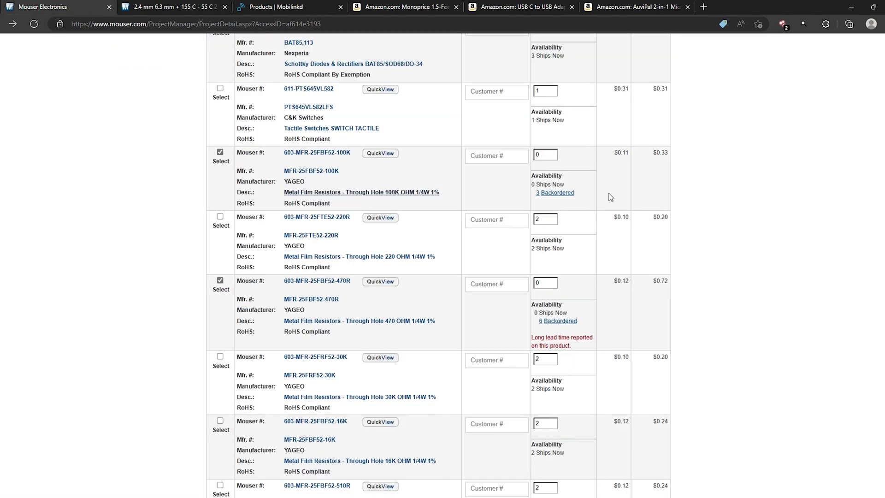
# Add 3 of the in-stock 100K substitute resistor to the cart.
pyautogui.moveTo(575, 197); pyautogui.dragTo(535, 195)
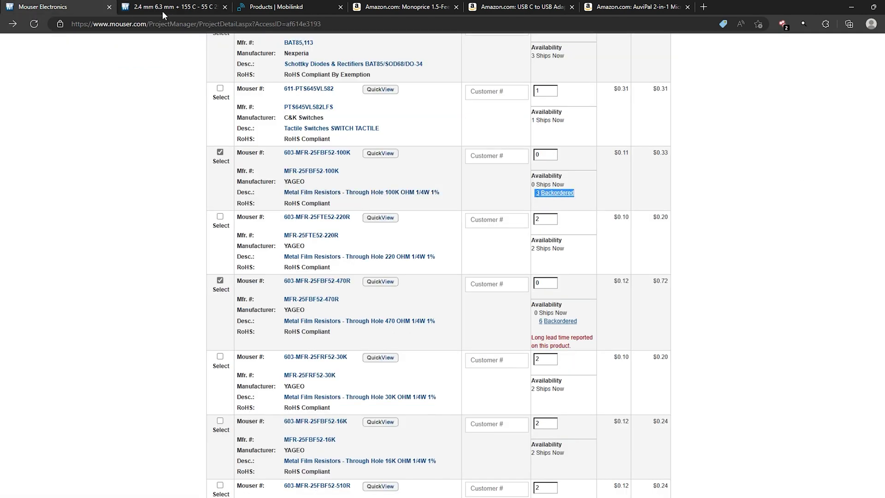
pyautogui.click(176, 8)
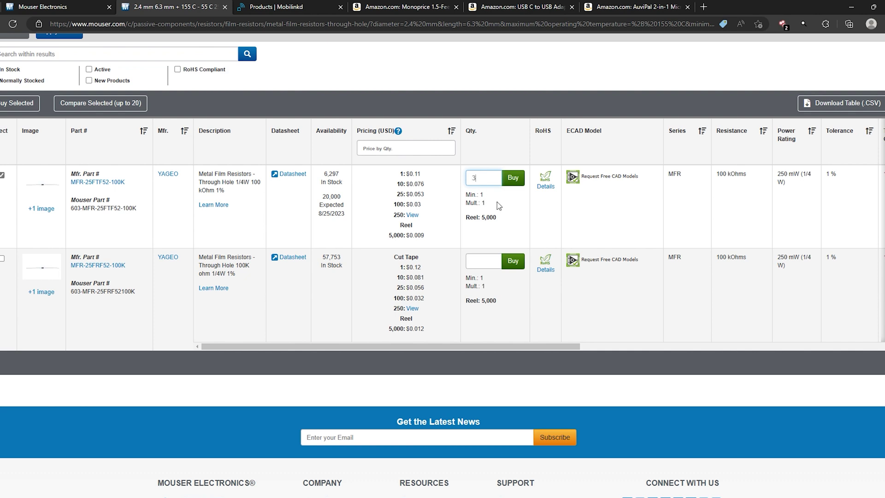
pyautogui.write('3')
pyautogui.click(513, 178)
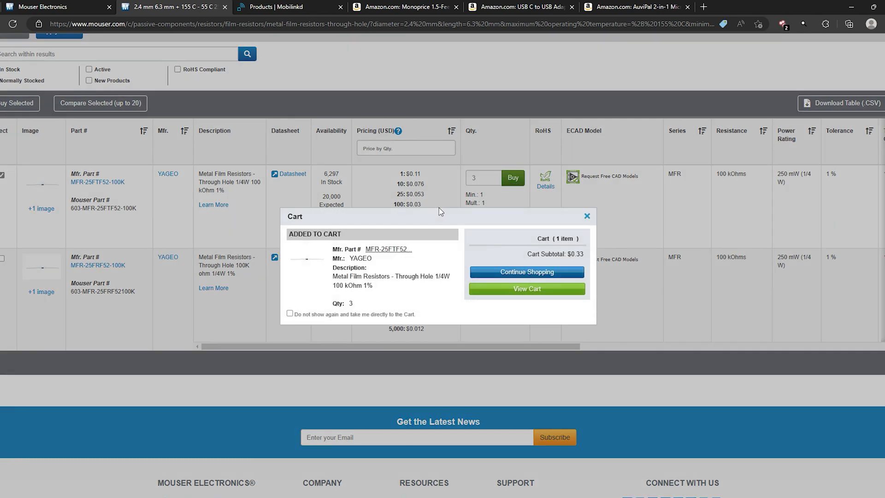
pyautogui.click(528, 289)
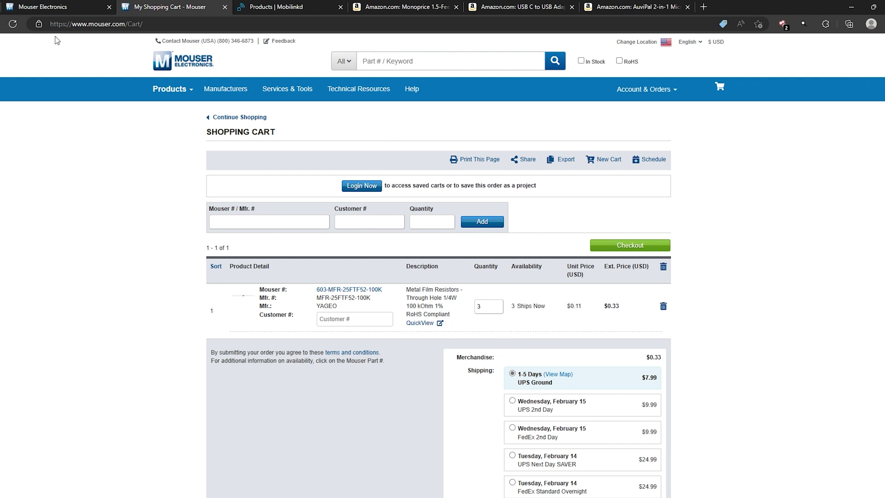
# Return to the project parts list and close the shopping cart page.
pyautogui.click(71, 7)
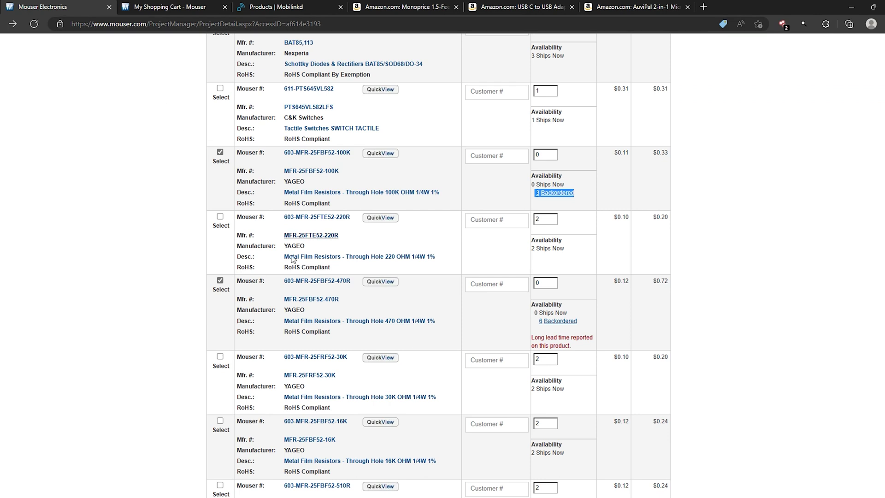
pyautogui.click(152, 7)
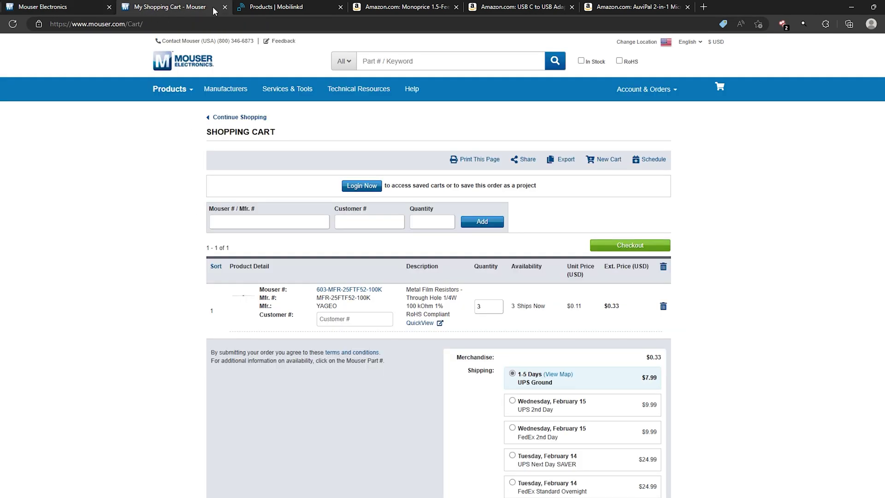
pyautogui.click(225, 7)
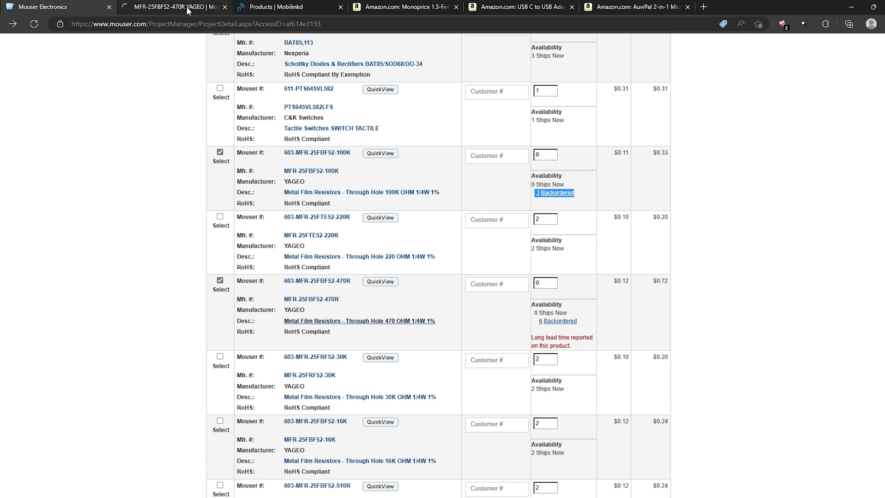
# On the 470R page, match 470 Ohms, 250 mW, 1 % tolerance, temperature coefficient and operating temperatures.
pyautogui.click(186, 6)
pyautogui.scroll(-4, 376, 323)
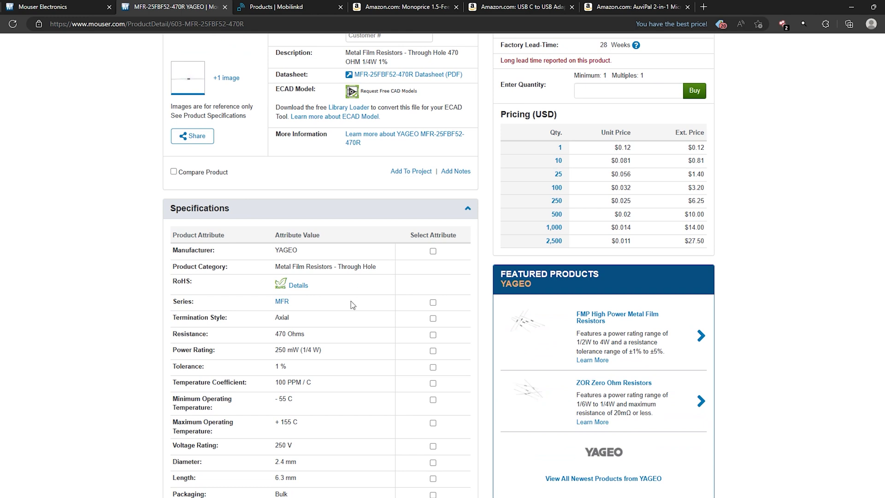
pyautogui.click(433, 335)
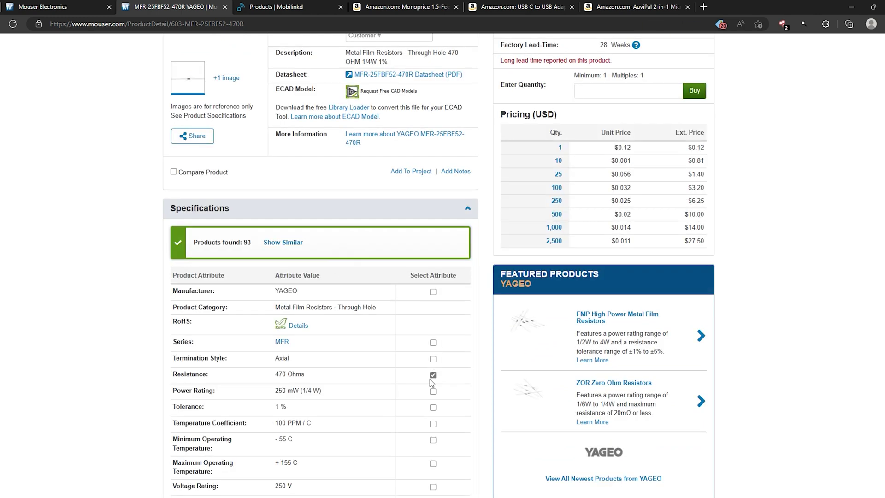
pyautogui.click(433, 392)
pyautogui.scroll(-3, 434, 369)
pyautogui.click(433, 267)
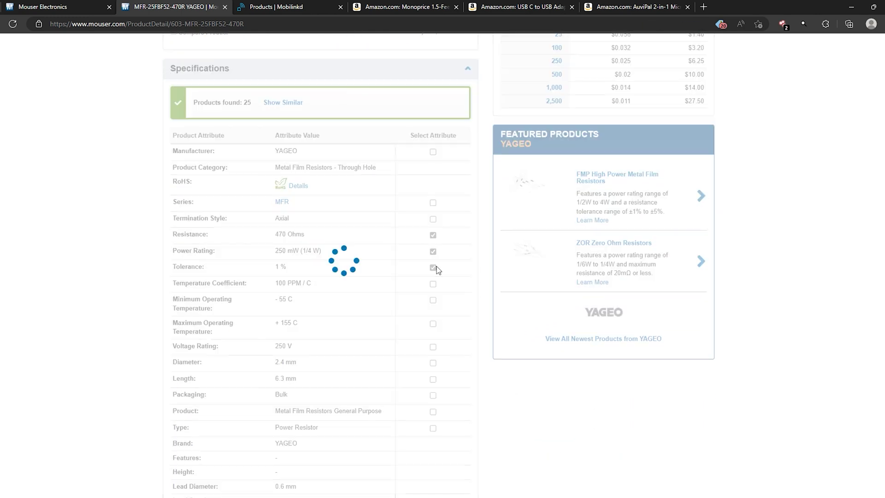
pyautogui.click(433, 284)
pyautogui.click(433, 300)
pyautogui.click(433, 324)
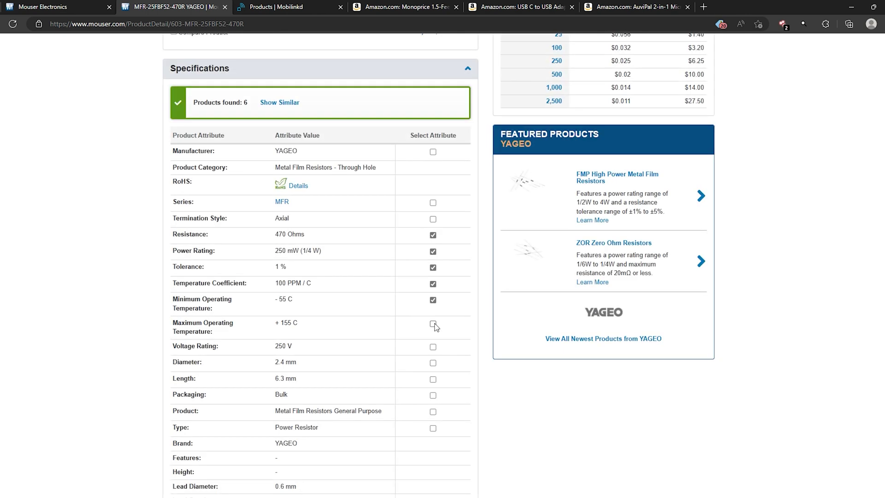
# Also require 250 V, 2.4 × 6.3 mm, Power Resistor and general purpose, and show the matching resistor.
pyautogui.click(433, 347)
pyautogui.click(433, 363)
pyautogui.click(432, 379)
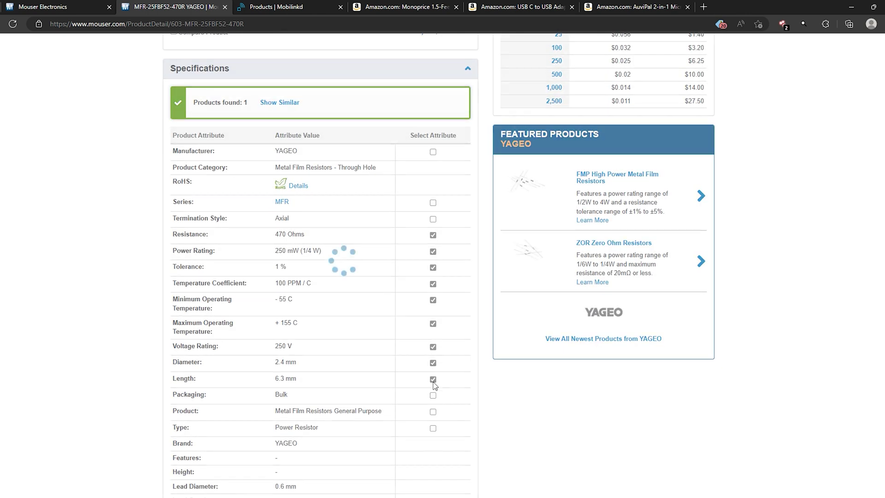
pyautogui.click(433, 395)
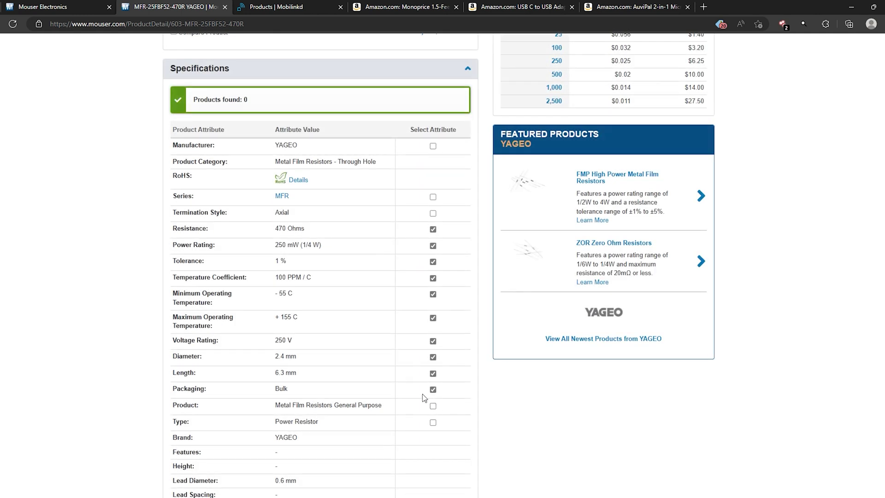
pyautogui.click(433, 390)
pyautogui.click(433, 428)
pyautogui.click(433, 411)
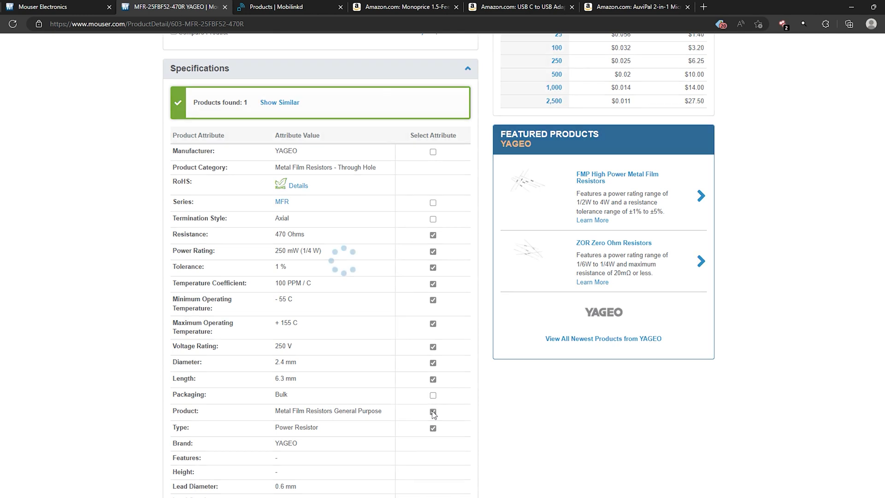
pyautogui.click(278, 103)
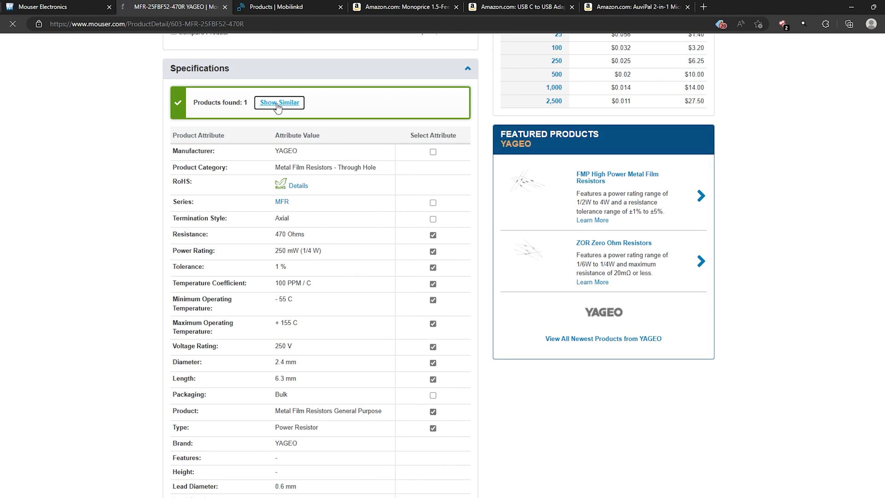
# Note the substitute's 3,379 in stock and check how many 470R resistors the project needs.
pyautogui.scroll(-2, 408, 141)
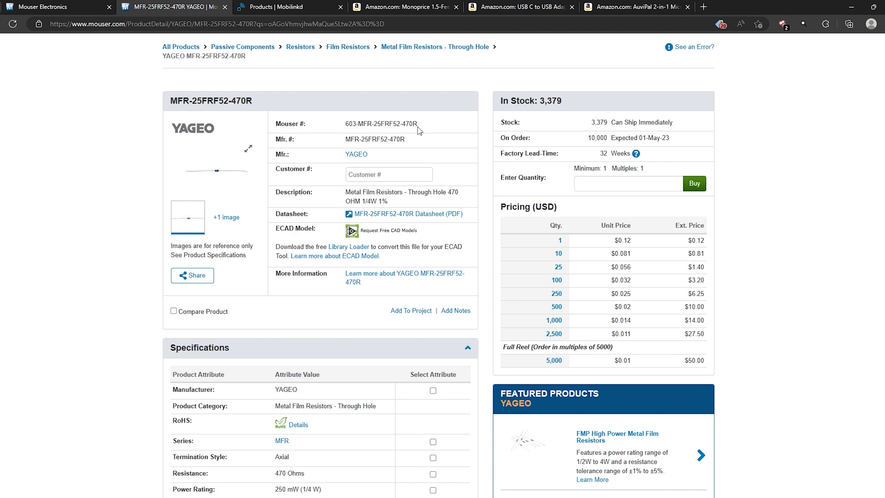
pyautogui.moveTo(590, 121); pyautogui.dragTo(612, 125)
pyautogui.click(625, 188)
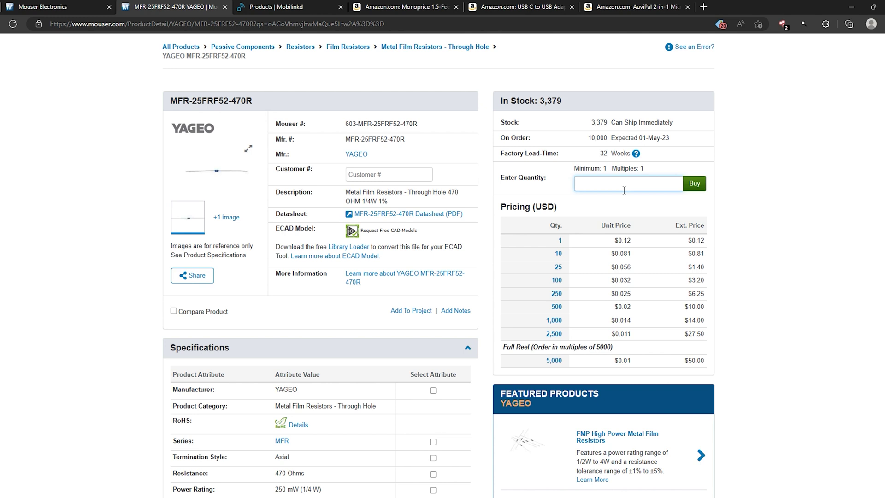
pyautogui.click(81, 8)
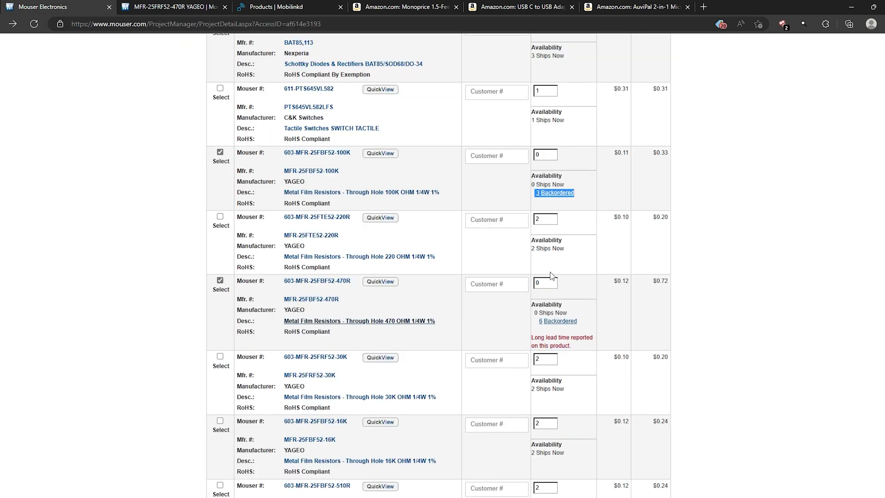
pyautogui.click(536, 322)
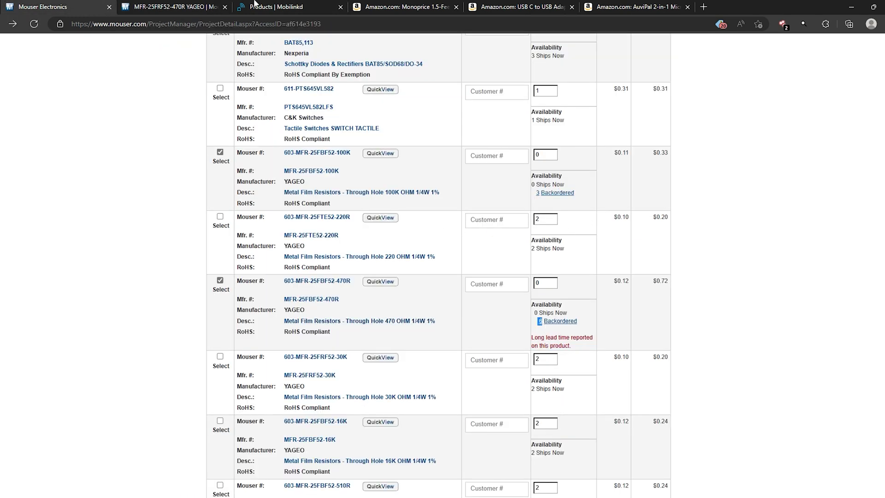
pyautogui.click(162, 7)
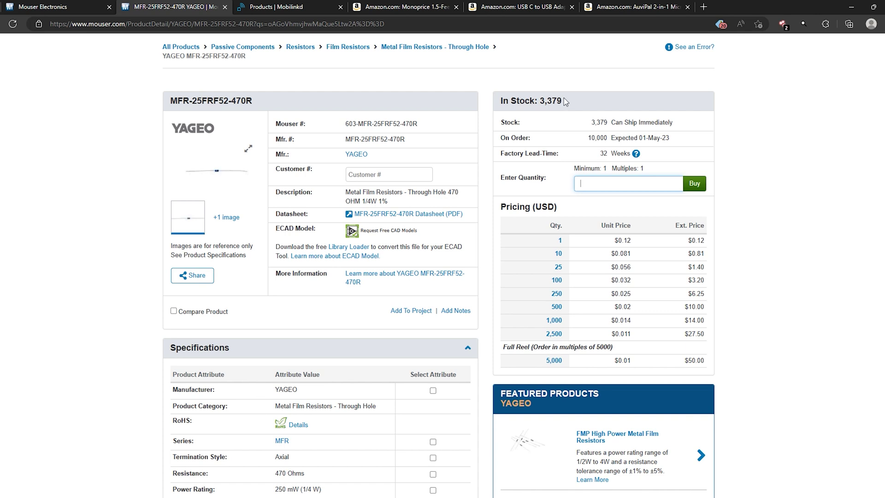
# Add 6 of the in-stock 470R resistor to the cart and review the cart.
pyautogui.click(622, 187)
pyautogui.write('6')
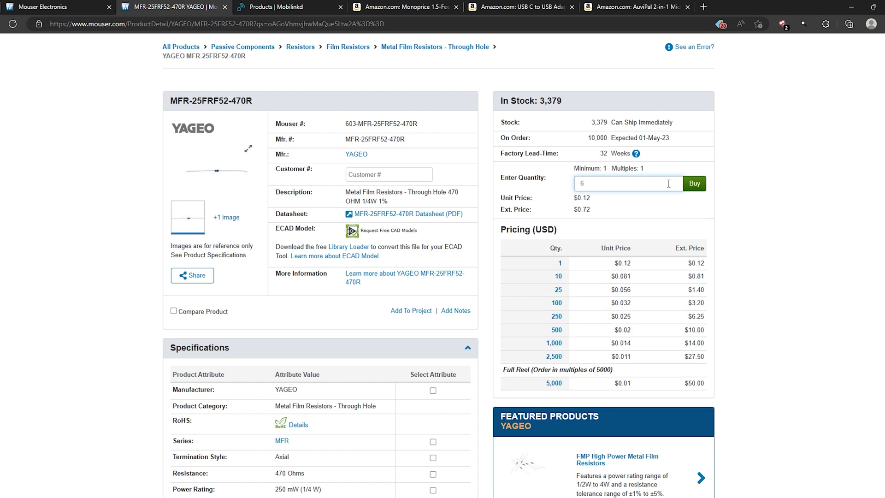
pyautogui.click(693, 184)
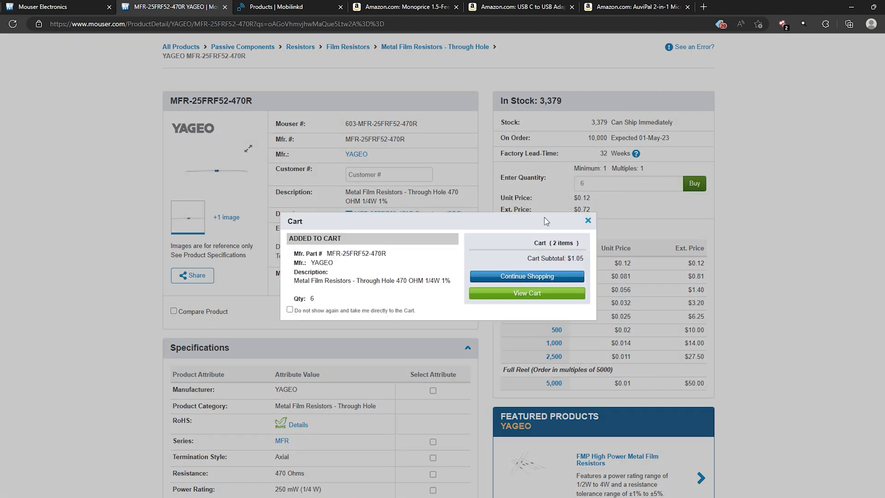
pyautogui.click(525, 295)
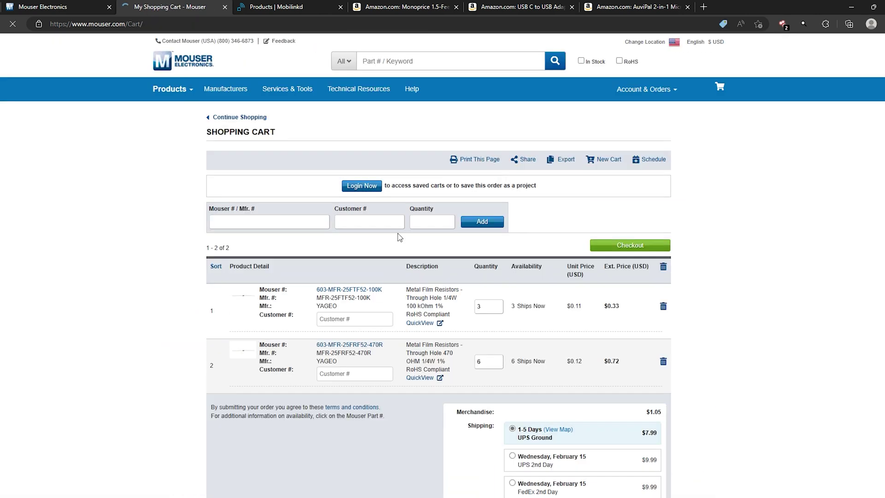
pyautogui.scroll(-2, 496, 335)
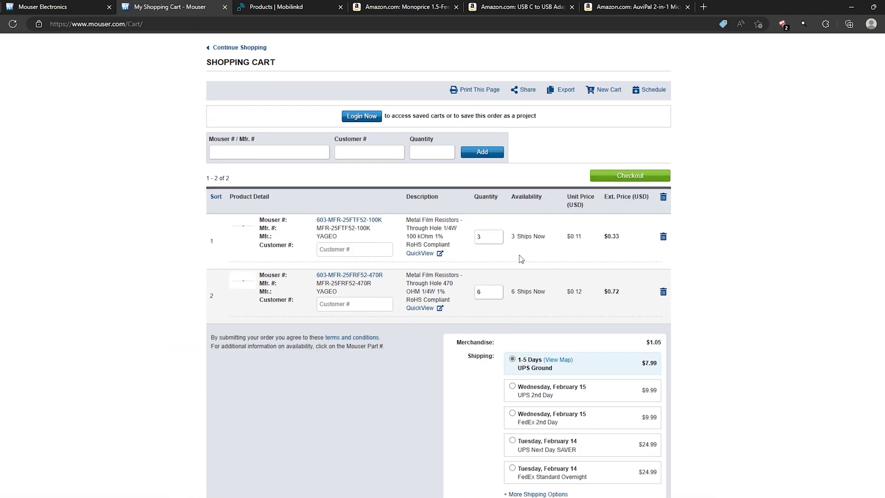
pyautogui.scroll(2, 521, 258)
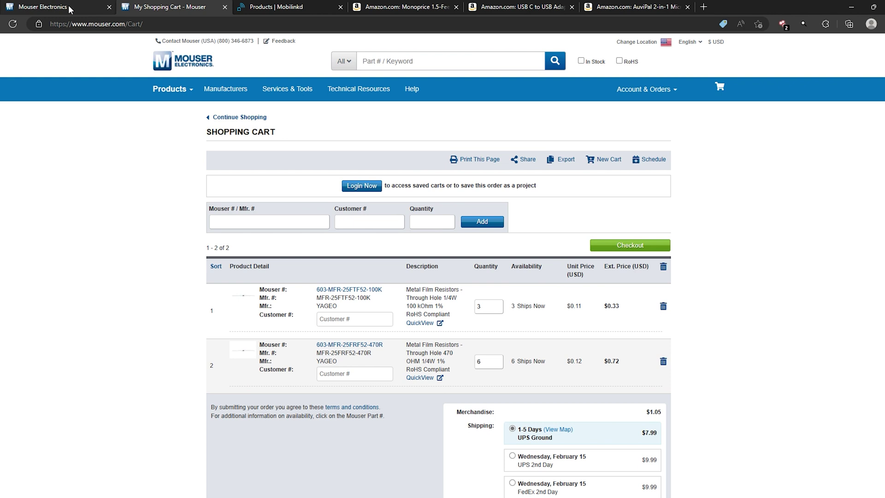
pyautogui.click(55, 7)
# Close the cart tab, order the whole project list into the cart, and review its 32 lines.
pyautogui.click(175, 9)
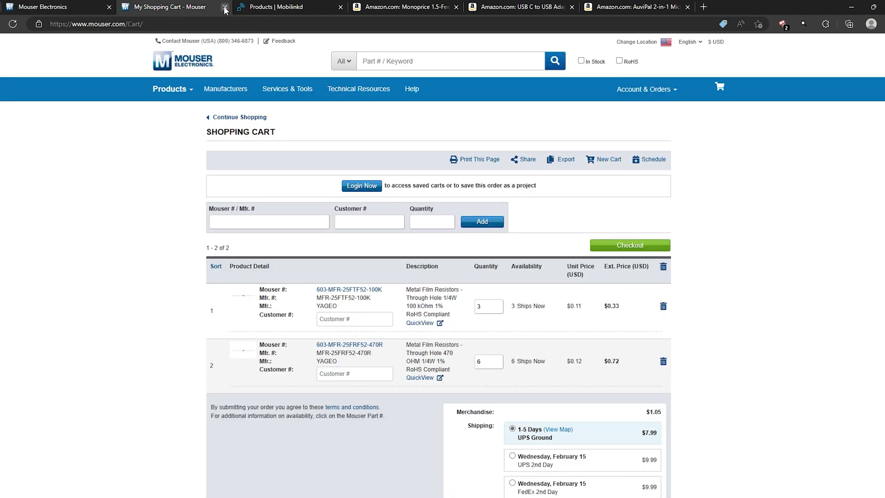
pyautogui.hotkey('ctrl', 'w')
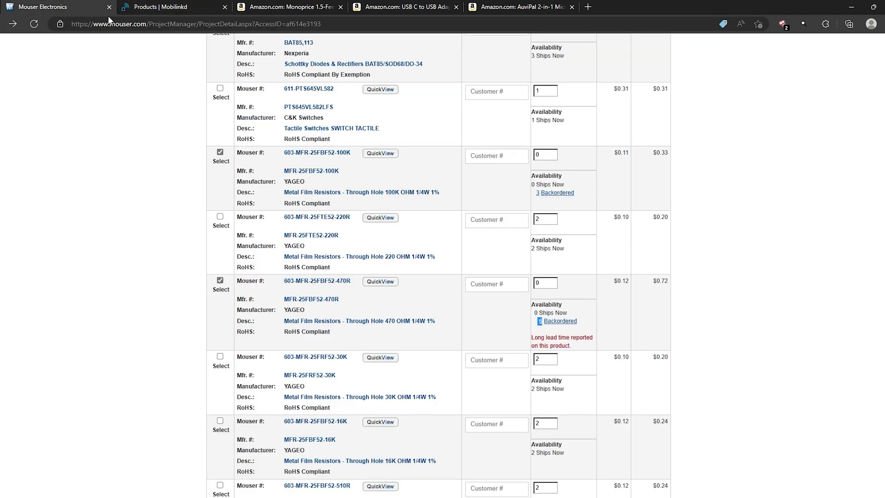
pyautogui.scroll(5, 472, 383)
pyautogui.scroll(-15, 471, 383)
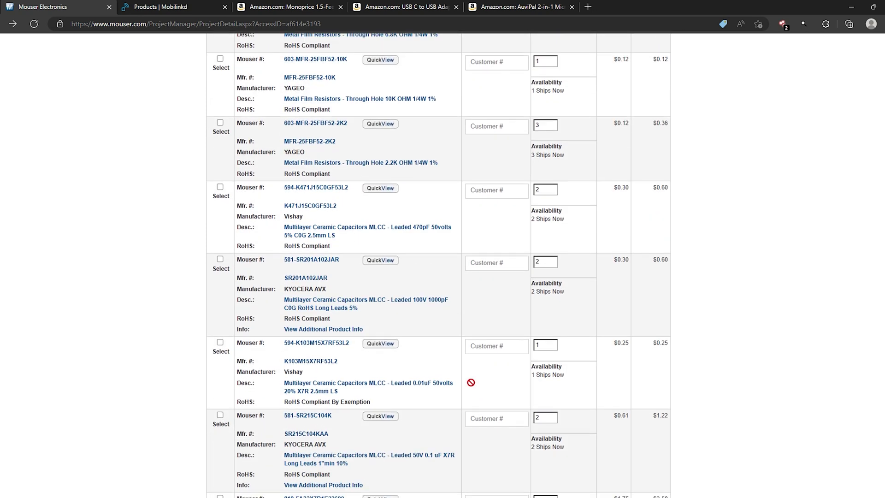
pyautogui.scroll(-15, 470, 382)
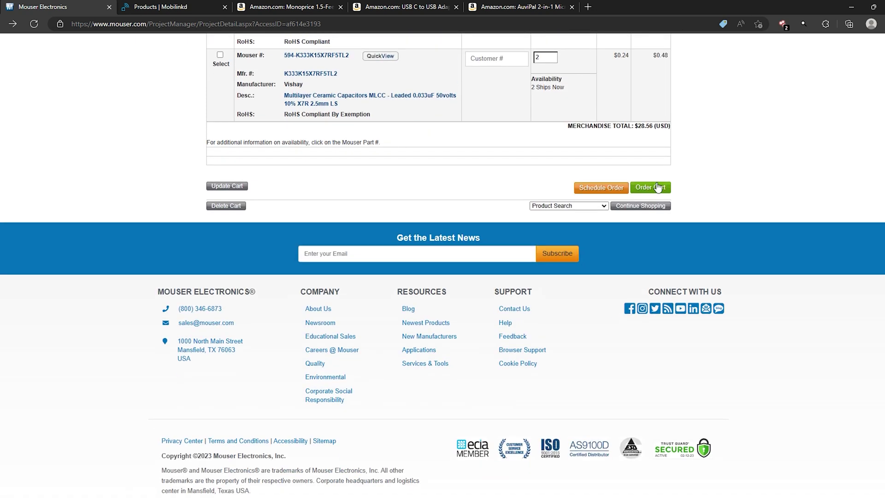
pyautogui.click(660, 188)
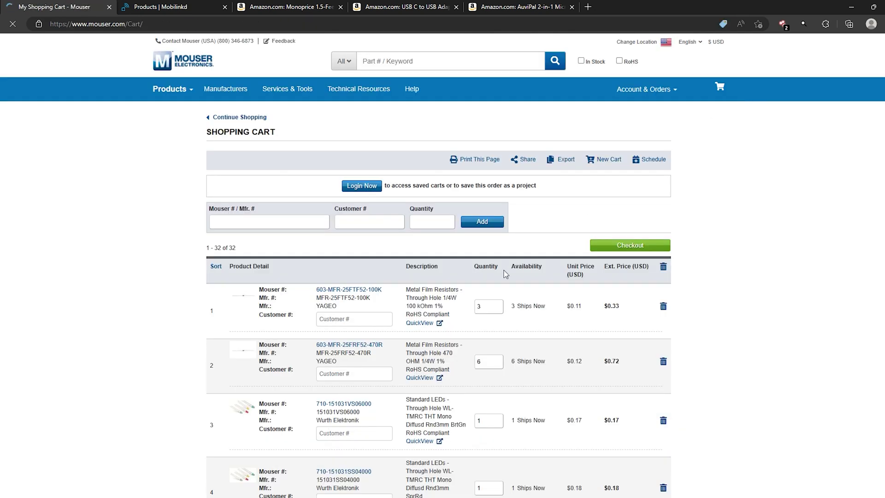
pyautogui.scroll(-20, 506, 273)
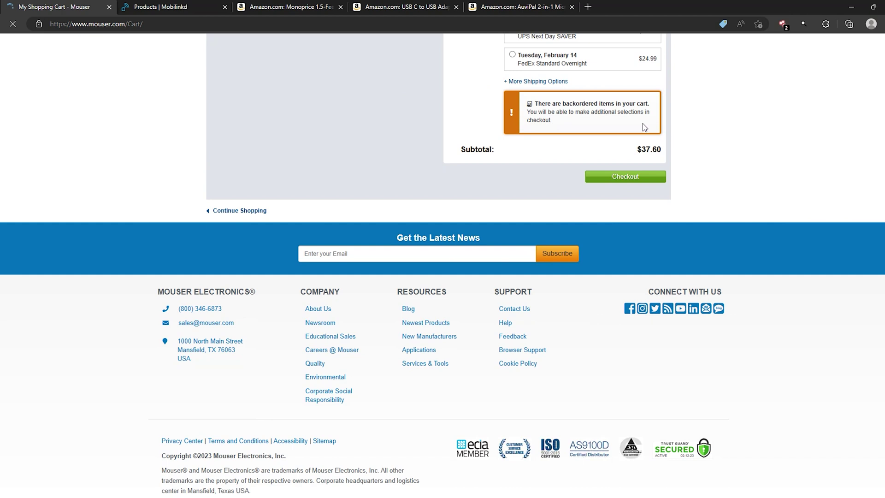
pyautogui.scroll(2, 578, 119)
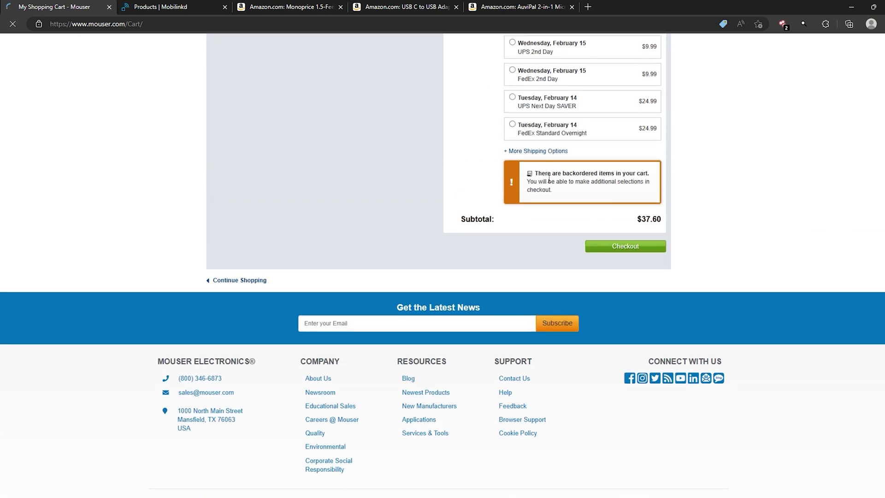
pyautogui.scroll(12, 665, 175)
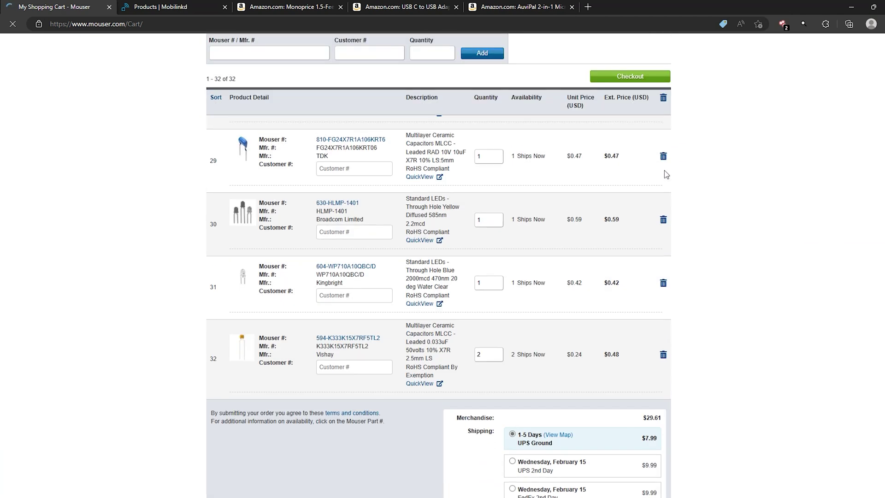
pyautogui.scroll(12, 535, 287)
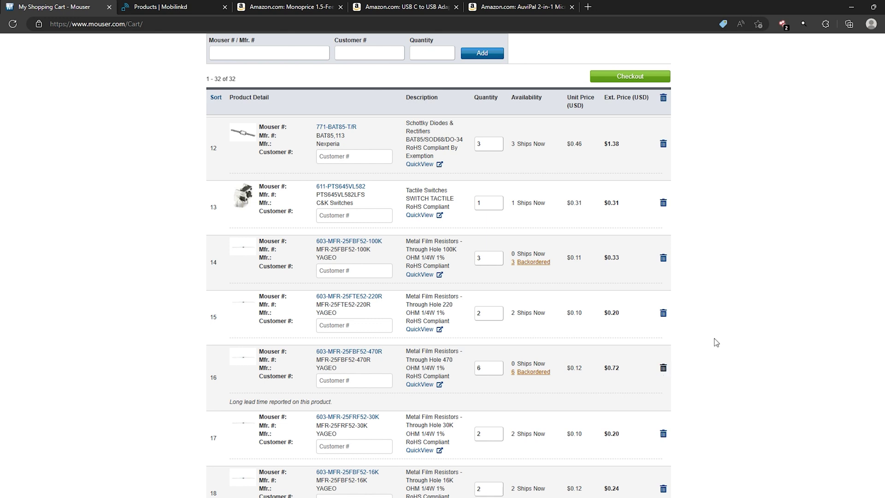
# Delete the 470 ohm and 100K resistor lines and check the $36.55 subtotal.
pyautogui.click(663, 369)
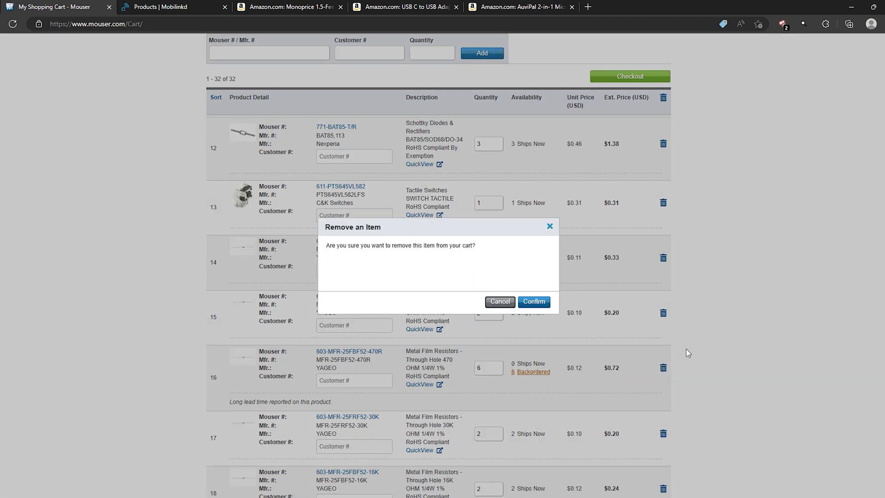
pyautogui.click(536, 303)
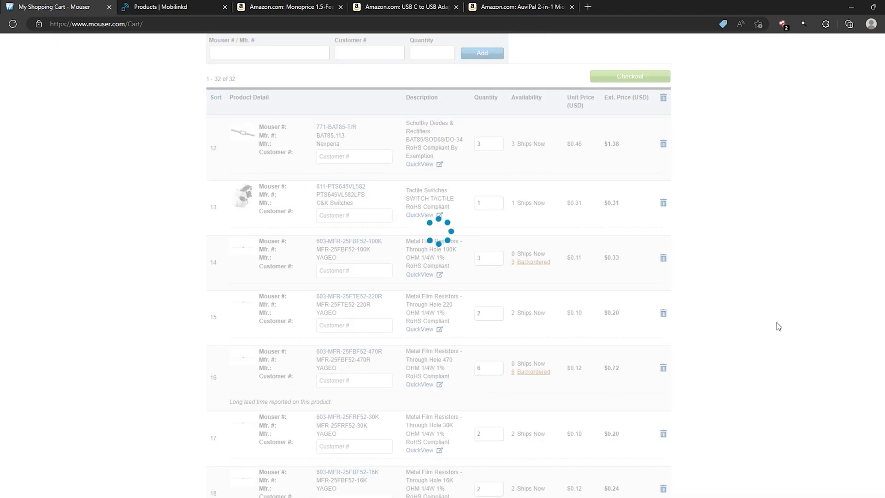
pyautogui.click(662, 259)
pyautogui.click(535, 303)
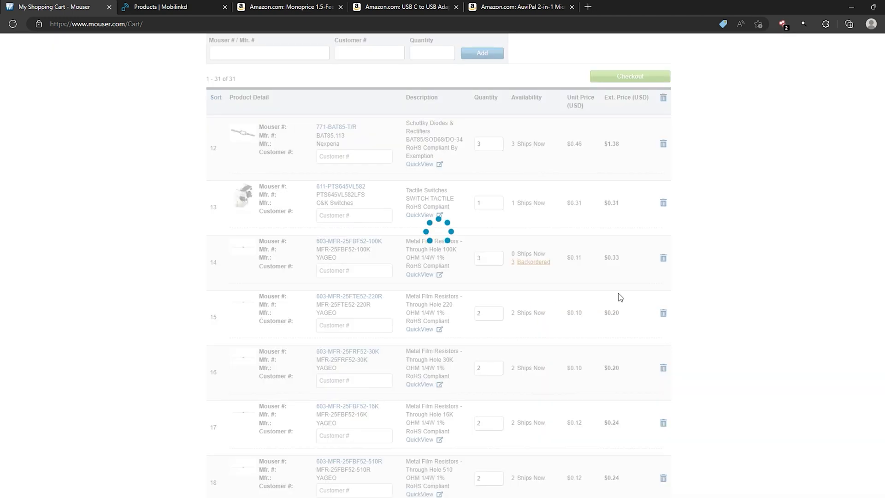
pyautogui.scroll(-20, 700, 280)
pyautogui.scroll(5, 482, 228)
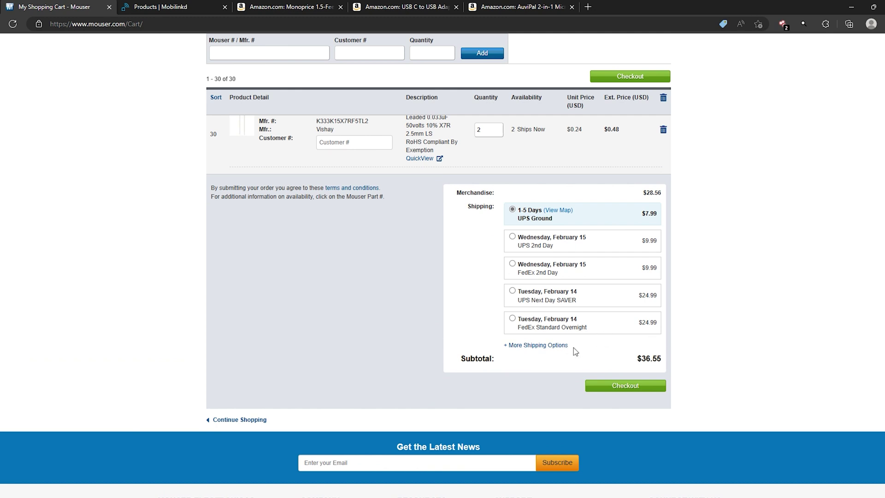
pyautogui.scroll(-2, 701, 341)
pyautogui.scroll(15, 702, 341)
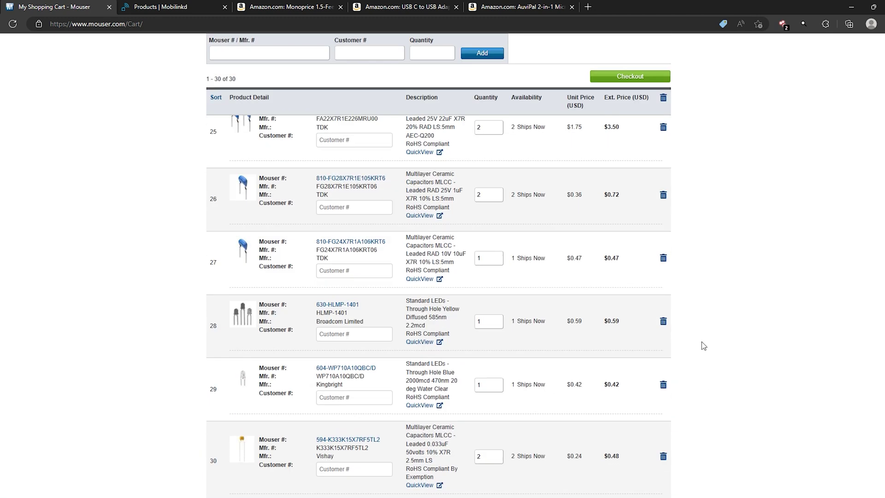
pyautogui.scroll(20, 702, 346)
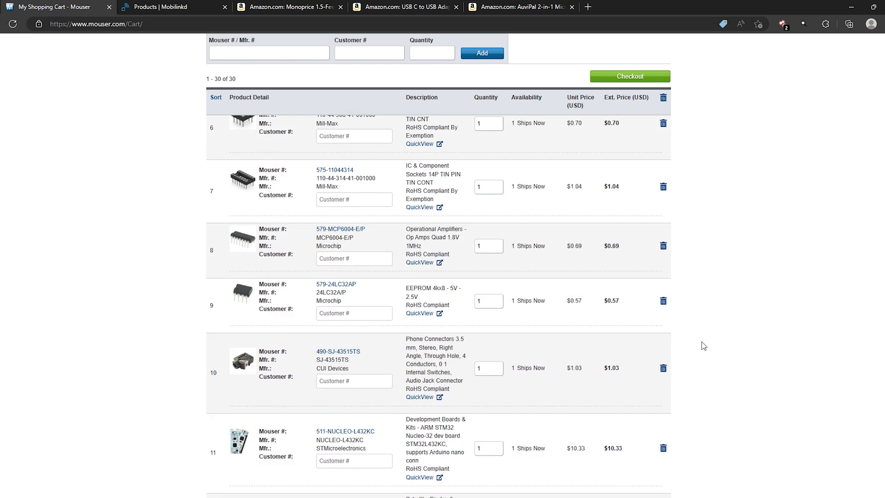
pyautogui.scroll(-20, 702, 335)
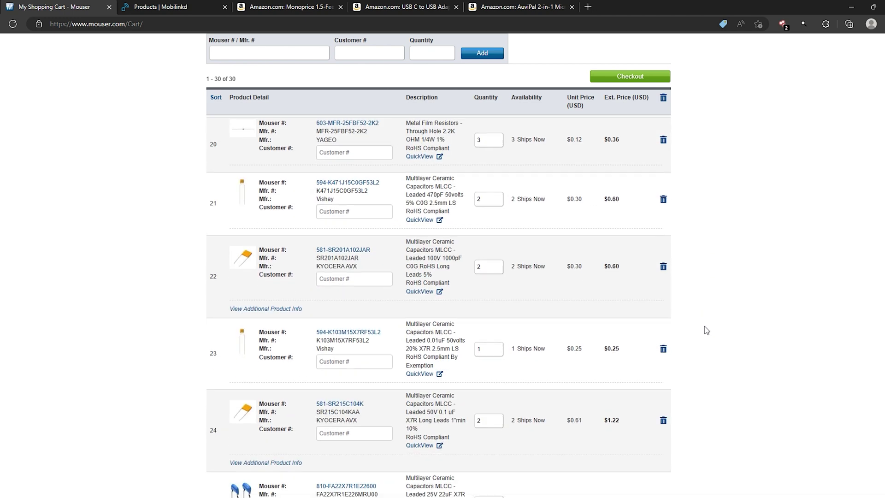
pyautogui.scroll(-10, 707, 330)
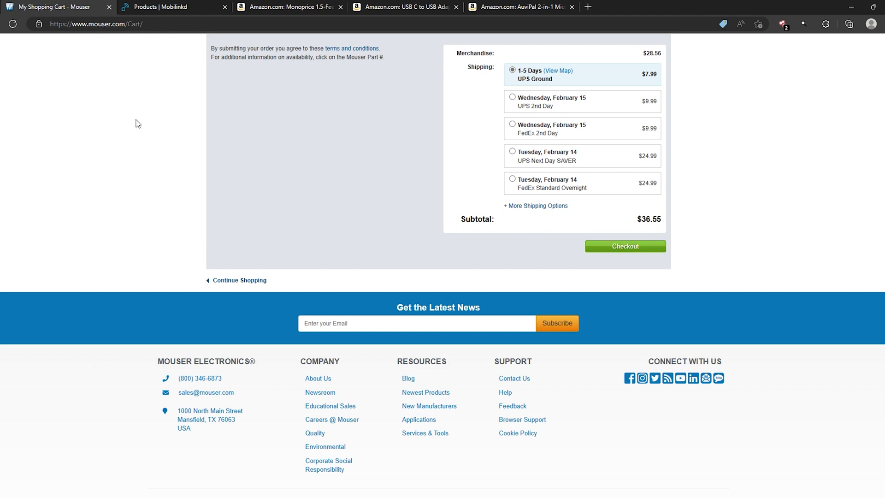
# Close the Mouser cart, open the NucleoTNC PCB page, and return to the Mobilinkd Products list.
pyautogui.click(109, 7)
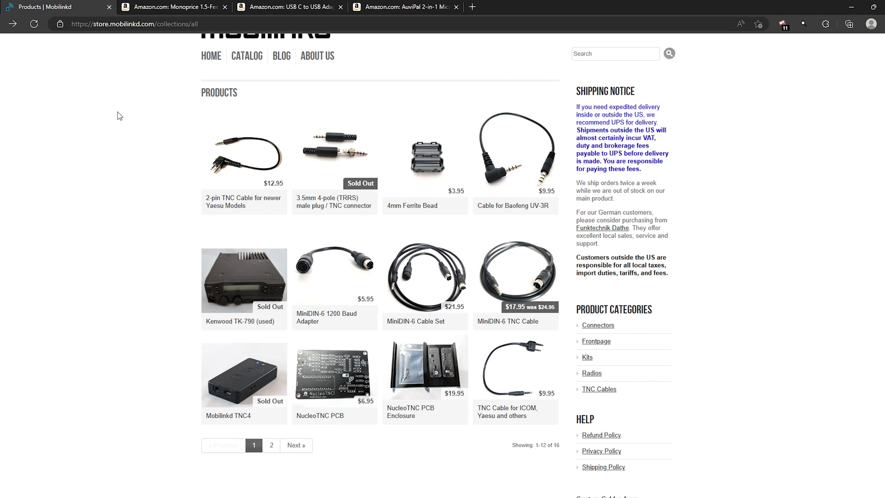
pyautogui.scroll(-3, 112, 351)
pyautogui.scroll(1, 350, 316)
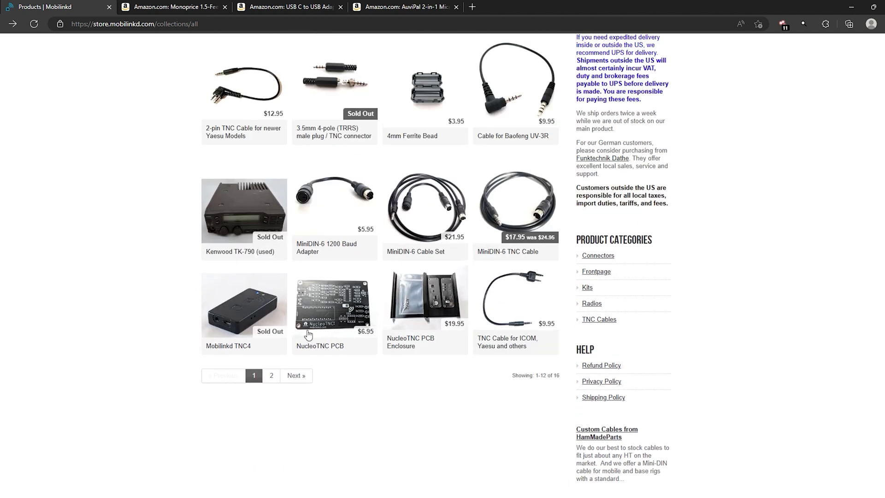
pyautogui.click(314, 350)
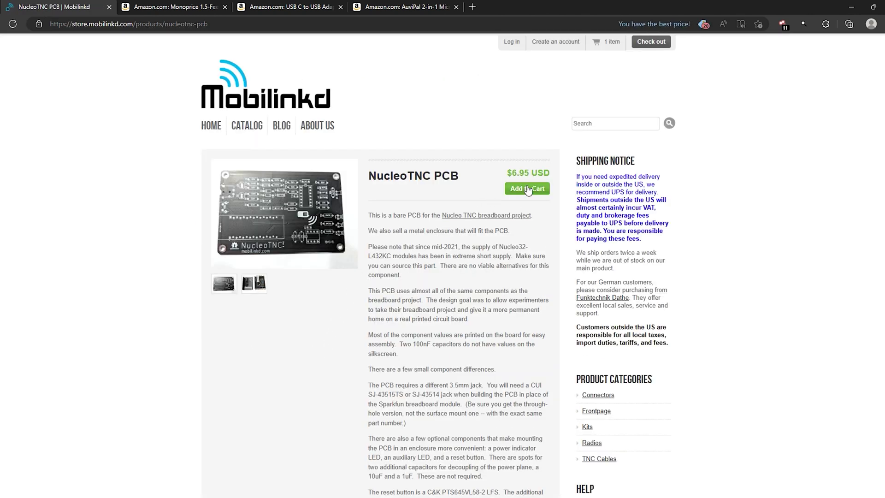
pyautogui.hotkey('alt', 'Left')
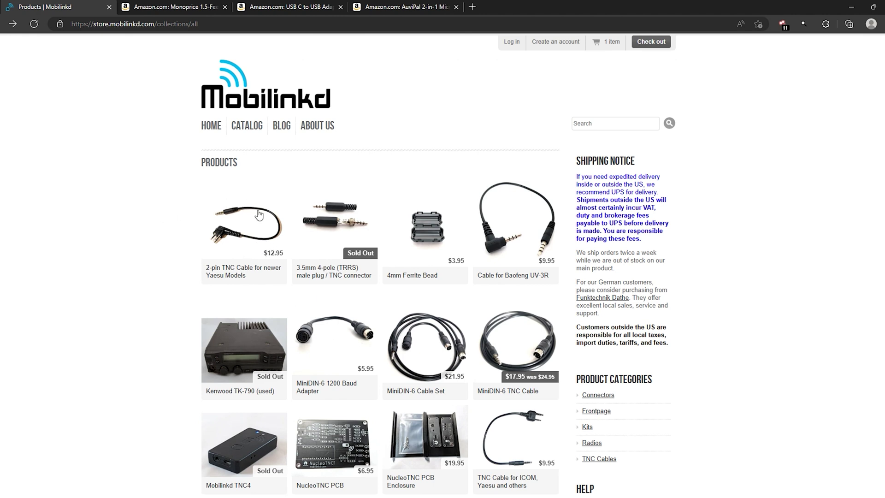
pyautogui.scroll(-3, 433, 235)
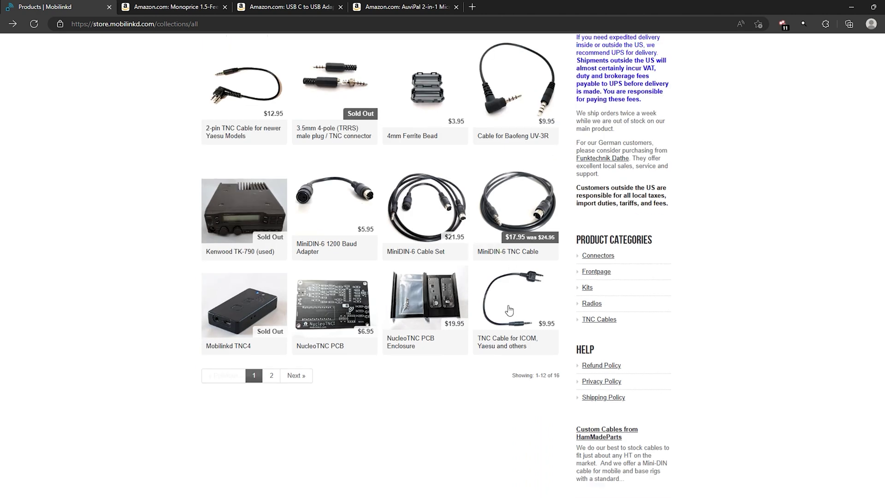
pyautogui.scroll(2, 489, 115)
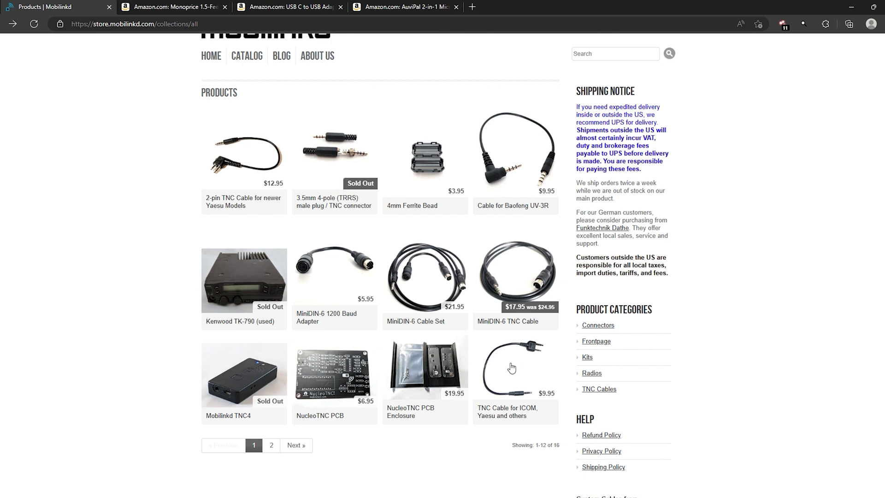
pyautogui.scroll(-2, 507, 387)
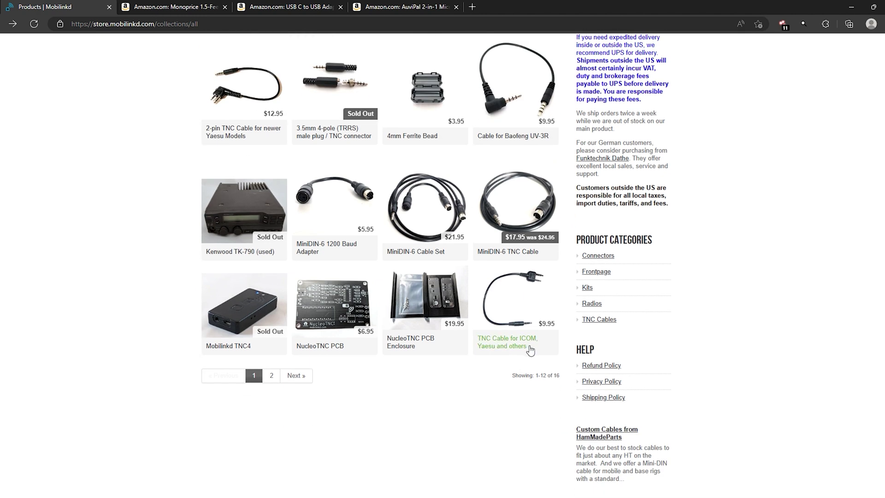
# Open the TNC Cable for ICOM, Yaesu page and highlight its compatible Icom radios.
pyautogui.click(511, 292)
pyautogui.scroll(-2, 361, 266)
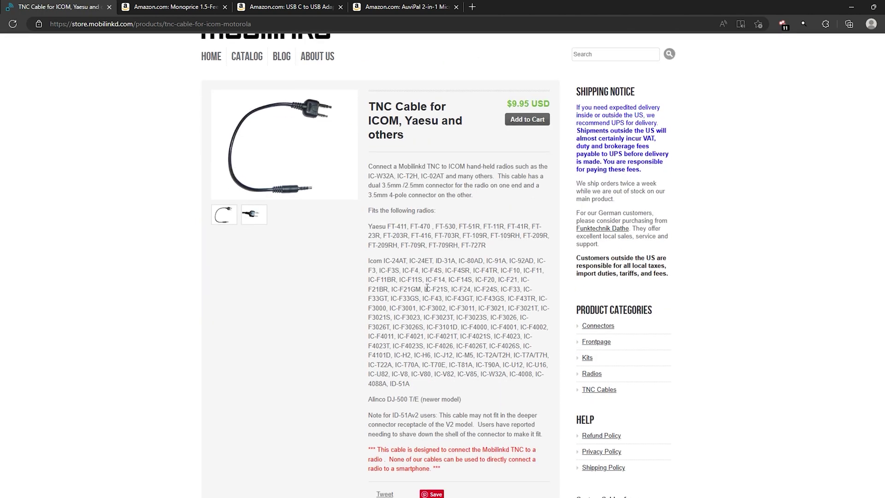
pyautogui.moveTo(369, 261); pyautogui.dragTo(504, 385)
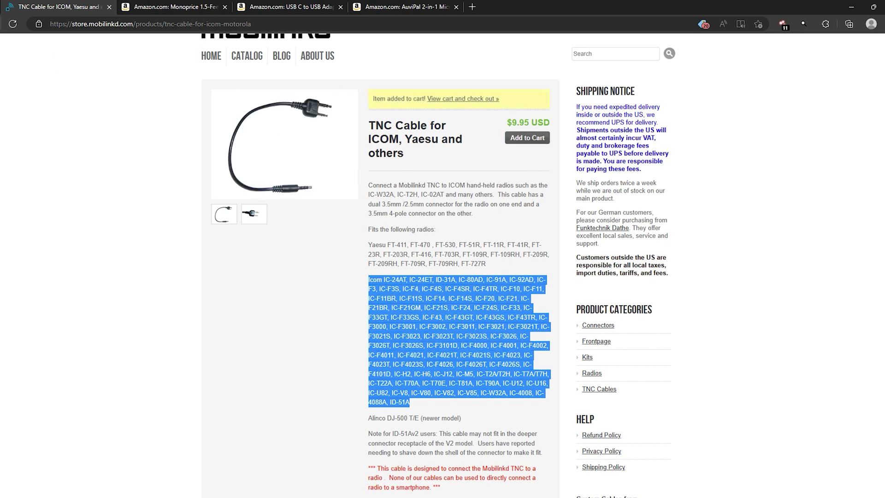
pyautogui.hotkey('alt', 'Left')
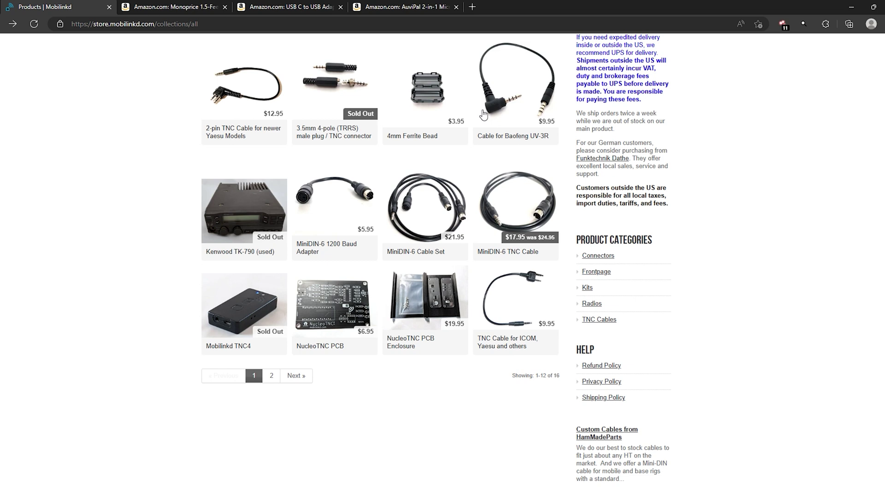
# Look over the Baofeng UV-3R cable and 4mm Ferrite Bead pages, returning to the product list.
pyautogui.click(509, 89)
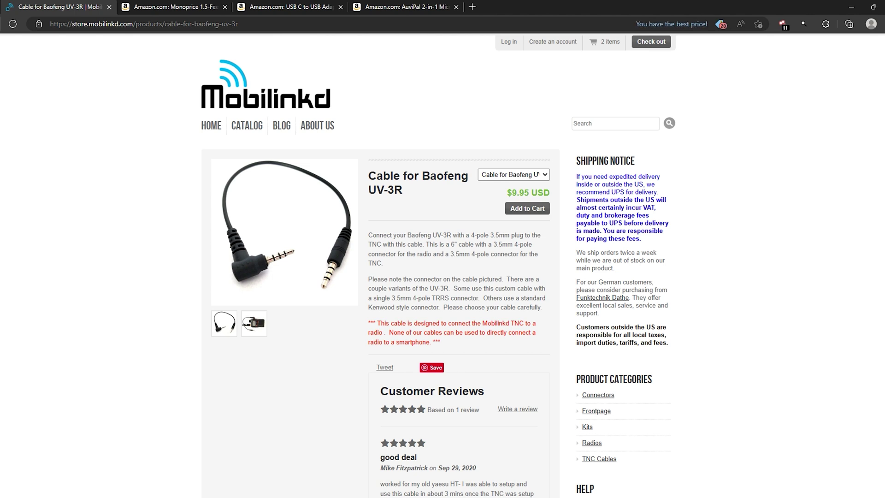
pyautogui.hotkey('alt', 'Left')
pyautogui.scroll(3, 468, 115)
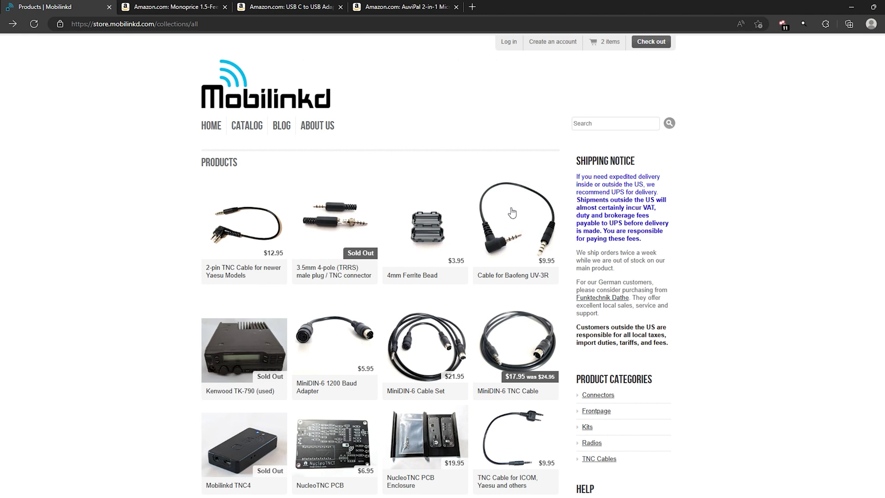
pyautogui.click(434, 233)
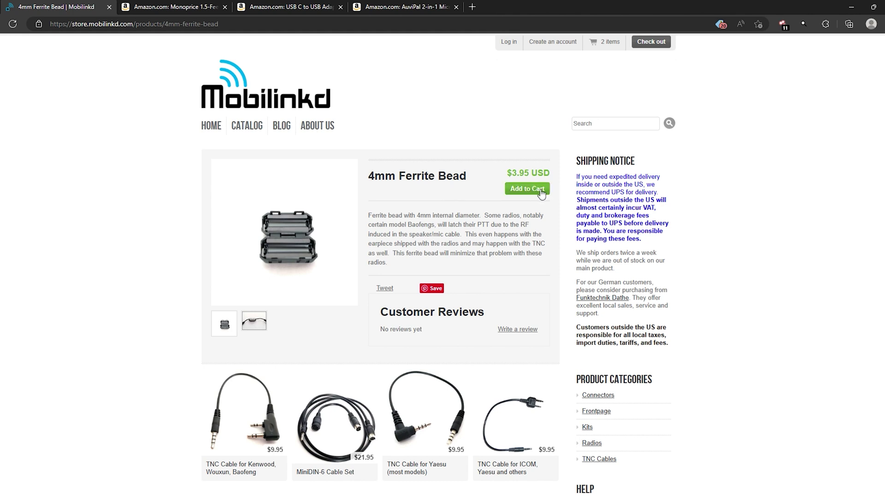
pyautogui.hotkey('alt', 'Left')
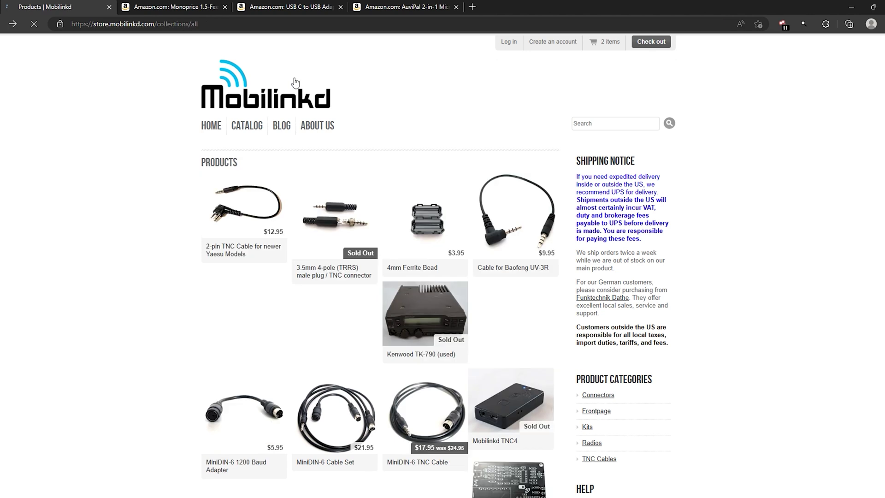
pyautogui.scroll(-3, 400, 263)
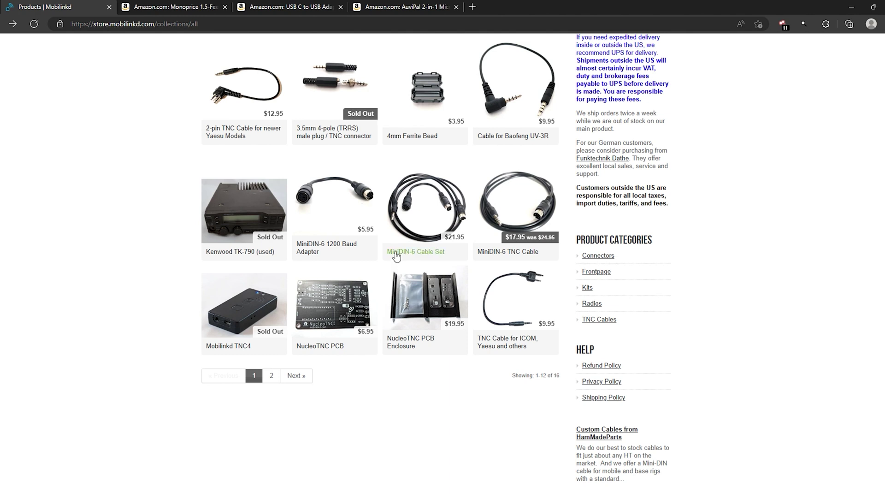
pyautogui.scroll(3, 398, 263)
# Close the Mobilinkd store, enlarge the Monoprice 1.5-foot micro USB cable photo, then show the LecLooc USB C adapter.
pyautogui.click(109, 7)
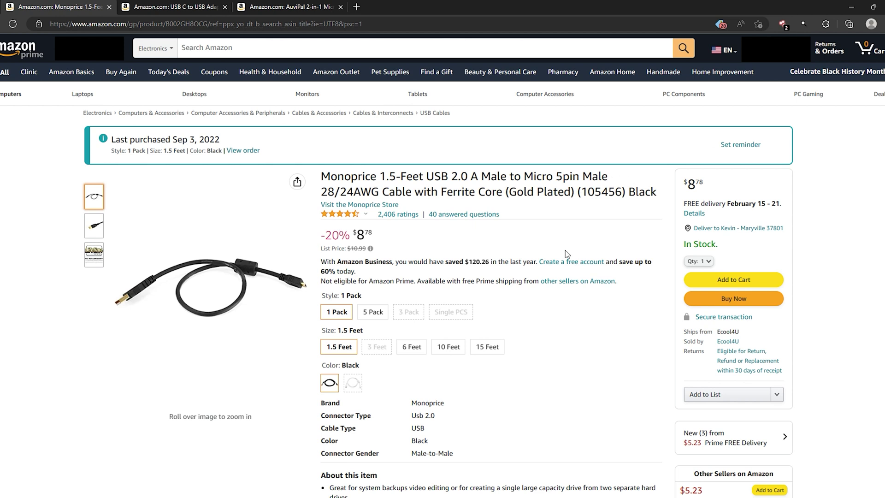
pyautogui.moveTo(247, 279)
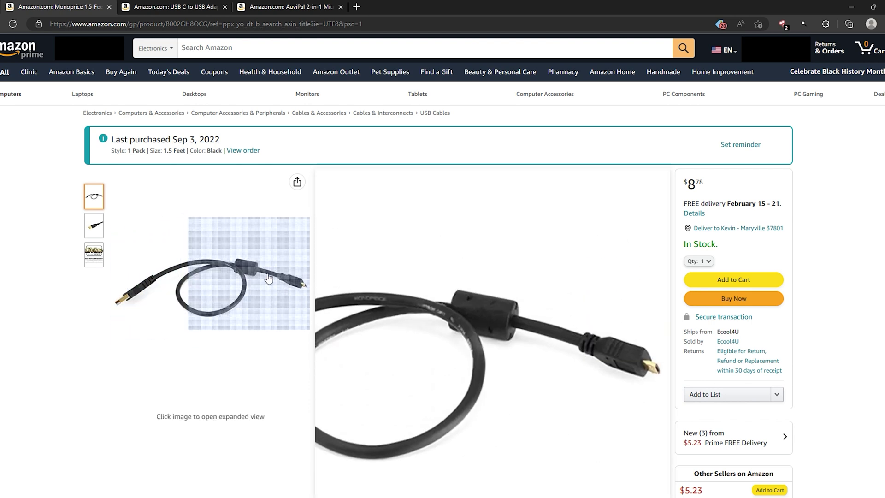
pyautogui.click(258, 226)
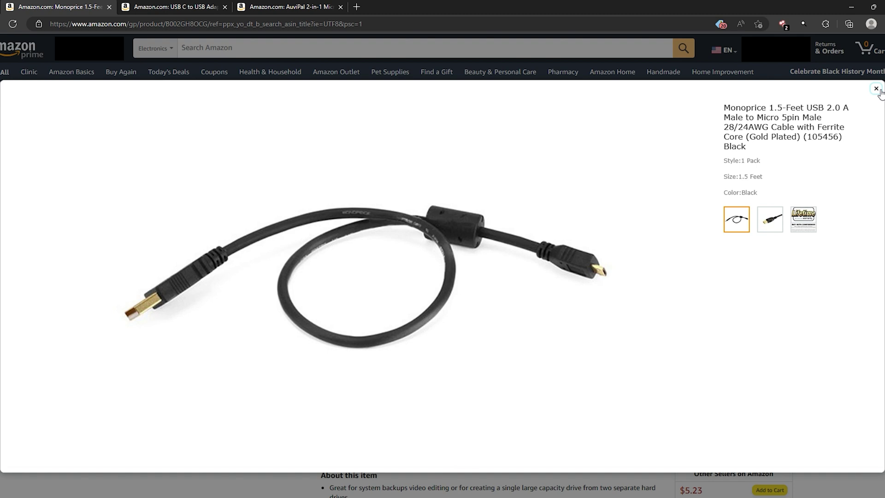
pyautogui.click(877, 89)
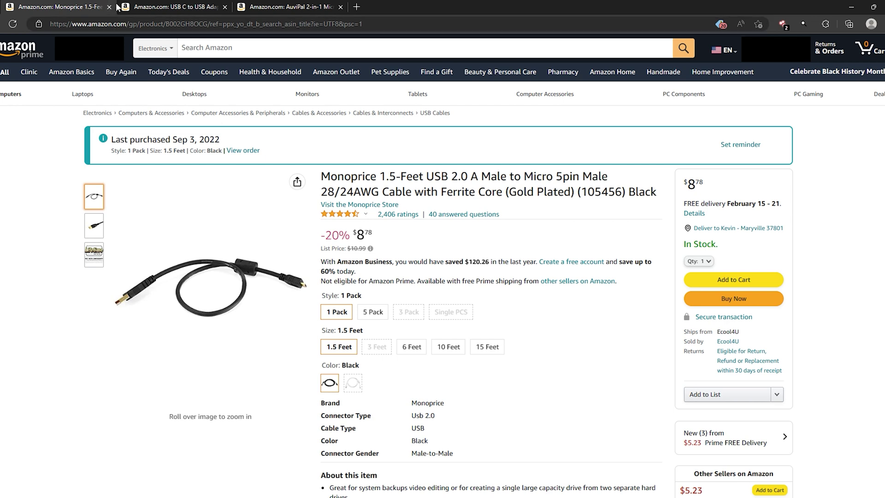
pyautogui.click(153, 8)
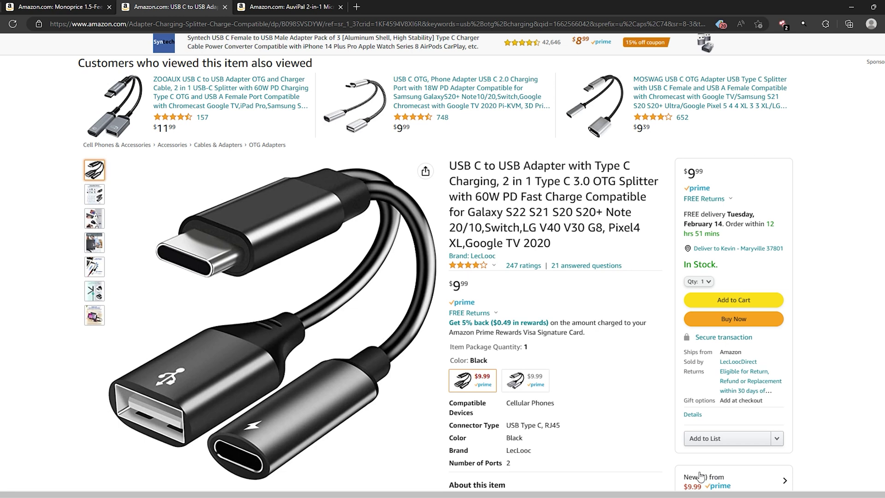
# Show the $6.94 AuviPal 2-in-1 Micro USB OTG adapter listing.
pyautogui.moveTo(161, 411)
pyautogui.click(275, 6)
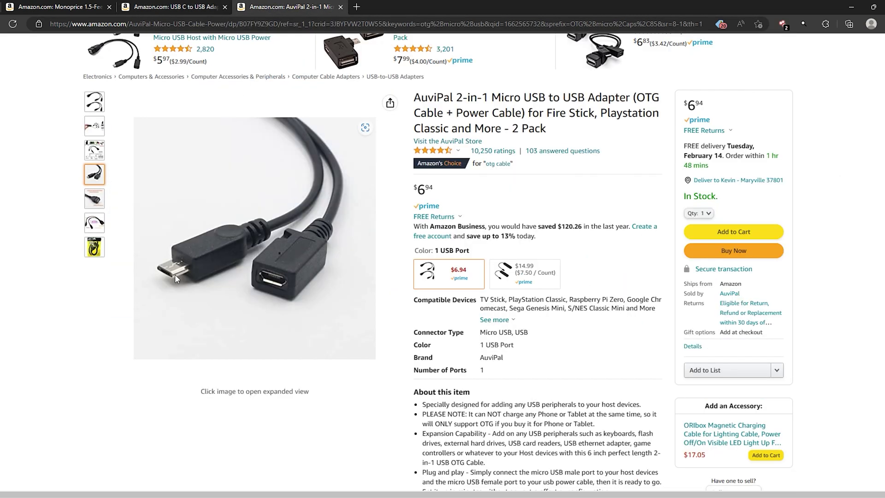